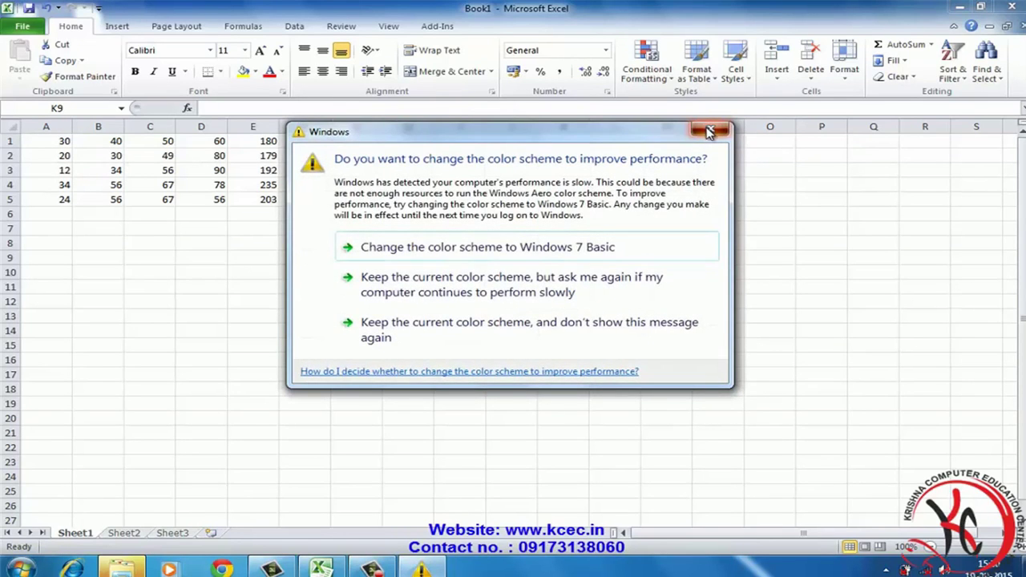
# Step: Close the Windows colour-scheme prompt that covers the Excel number table
pyautogui.click(709, 131)
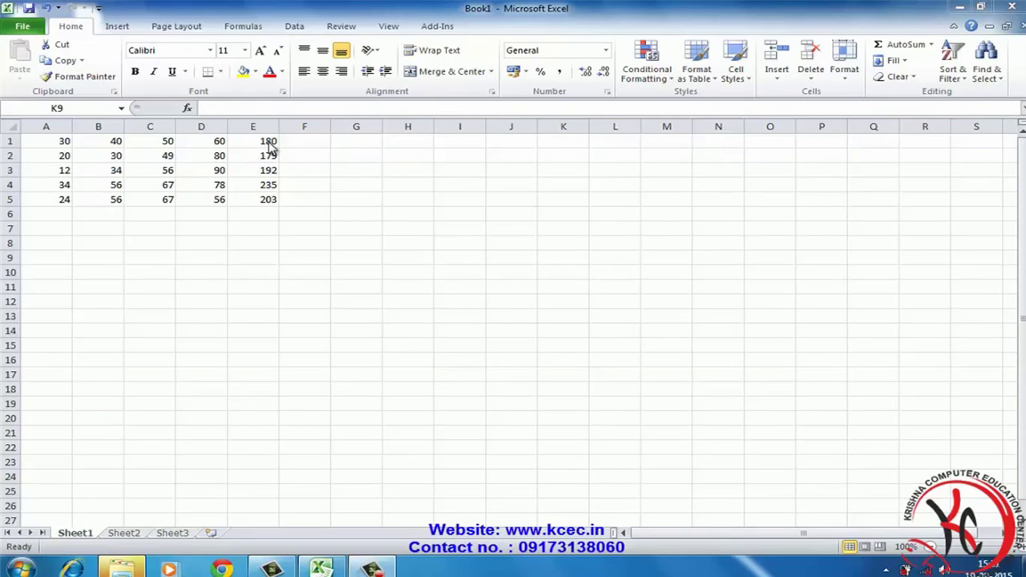
# Step: Enter =E1/400*100 in F1 so it shows 45, dismissing the colour-scheme prompt
pyautogui.click(309, 140)
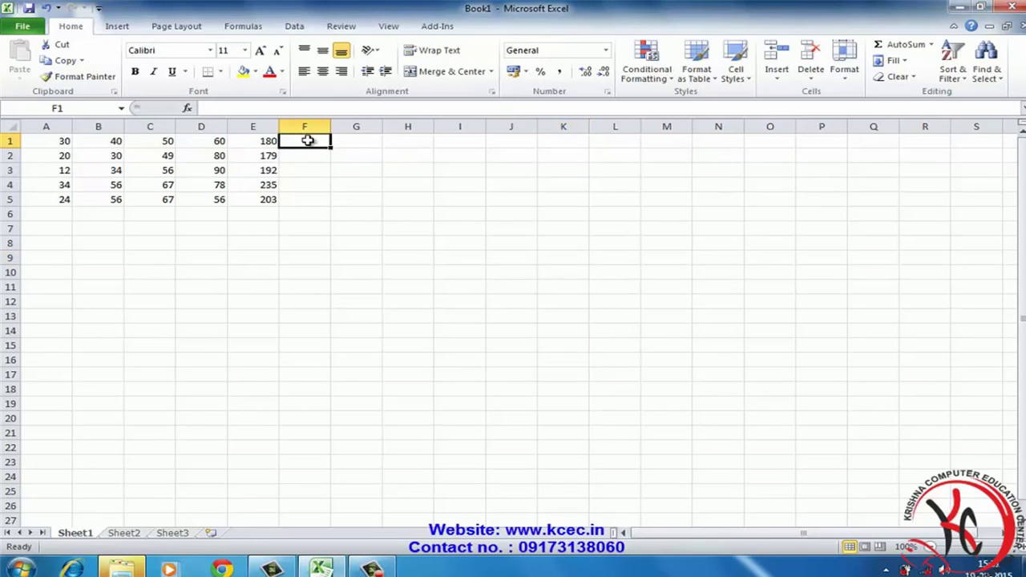
pyautogui.write('=')
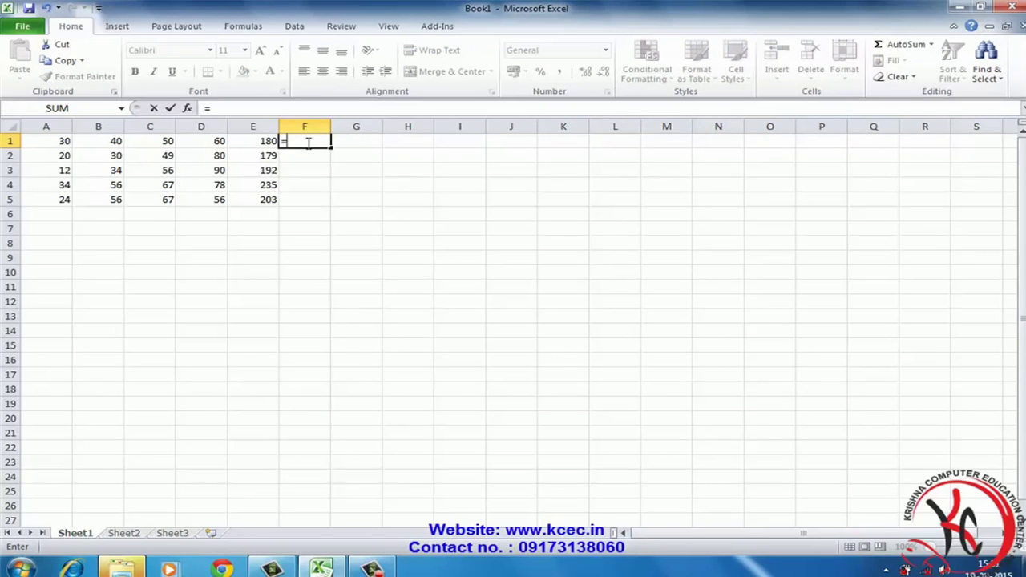
pyautogui.write('e1')
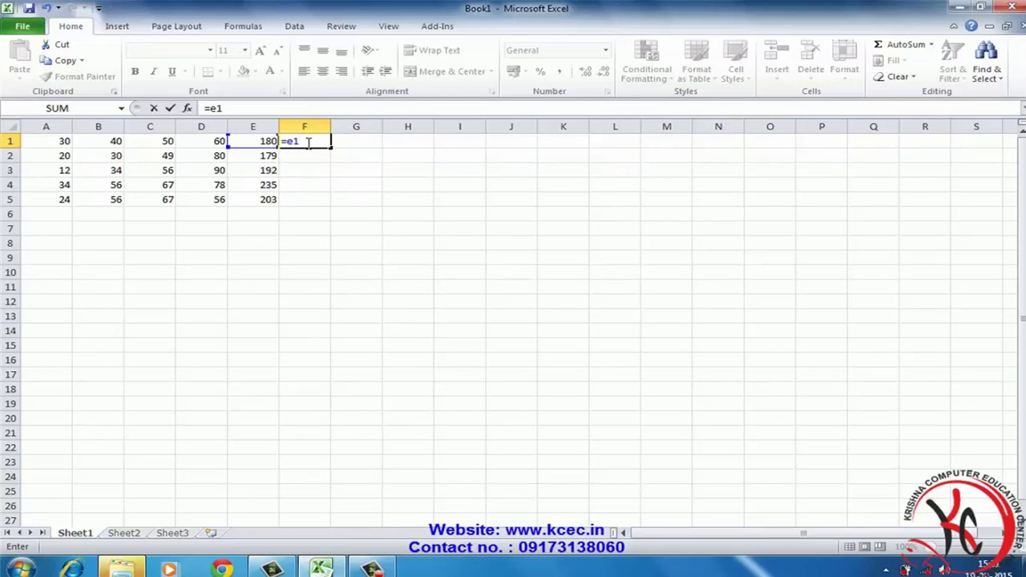
pyautogui.write('/')
pyautogui.write('400')
pyautogui.write('0')
pyautogui.press('BackSpace')
pyautogui.write('*1')
pyautogui.write('00')
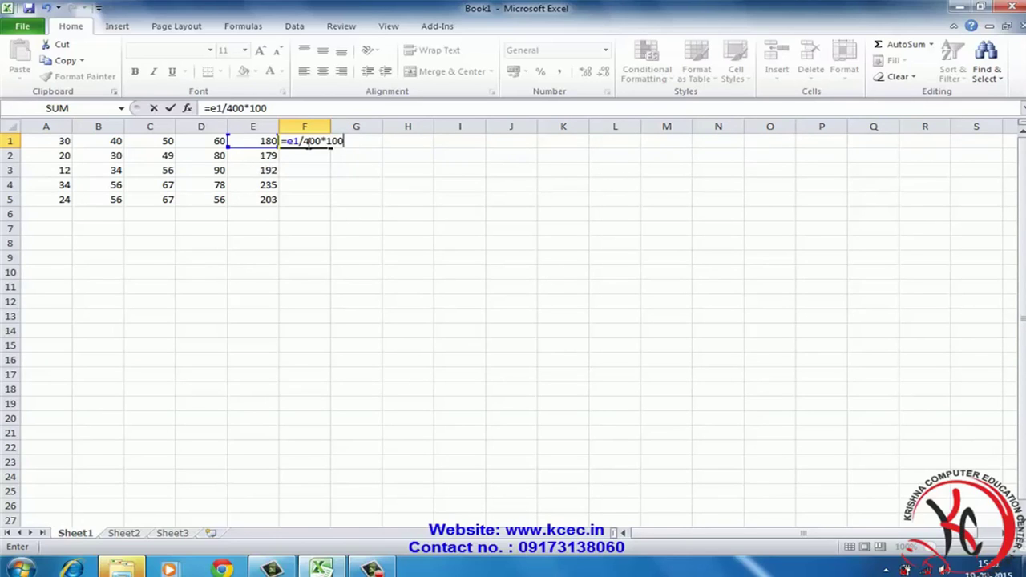
pyautogui.press('Return')
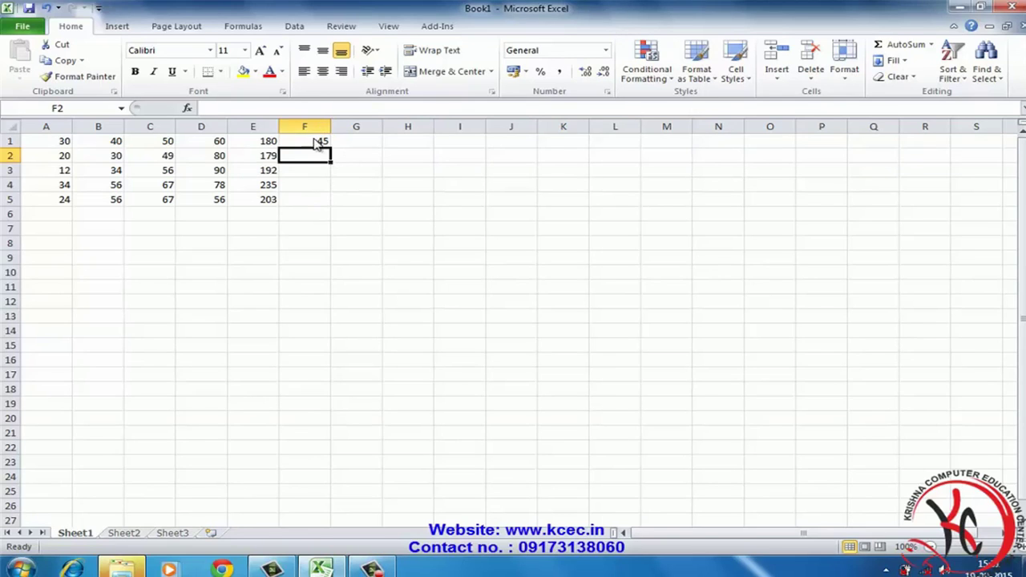
pyautogui.click(711, 129)
pyautogui.click(302, 142)
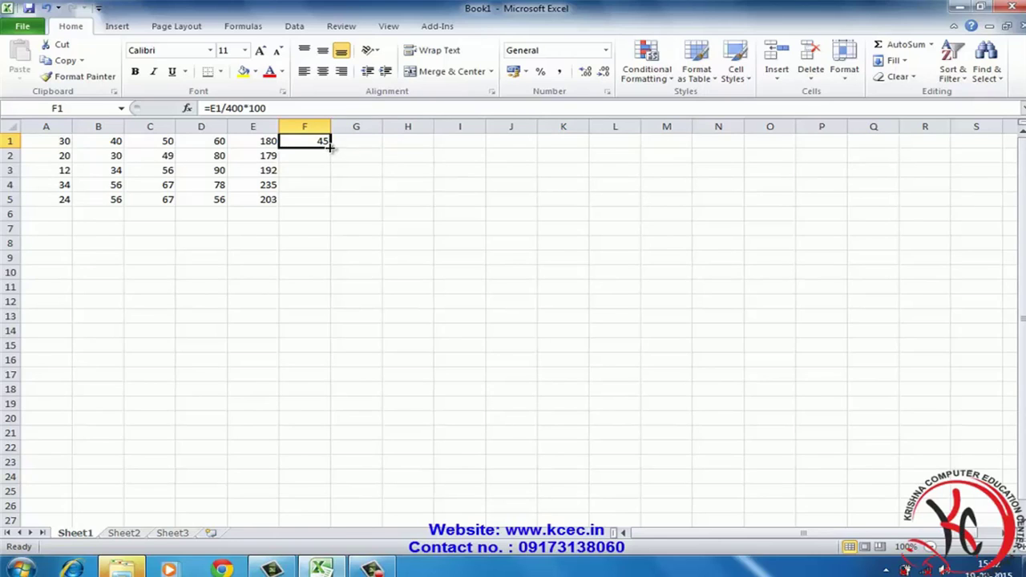
# Step: Fill F1's formula down to F5, giving 44.75, 48, 58.75 and 50.75
pyautogui.moveTo(329, 147); pyautogui.dragTo(327, 178)
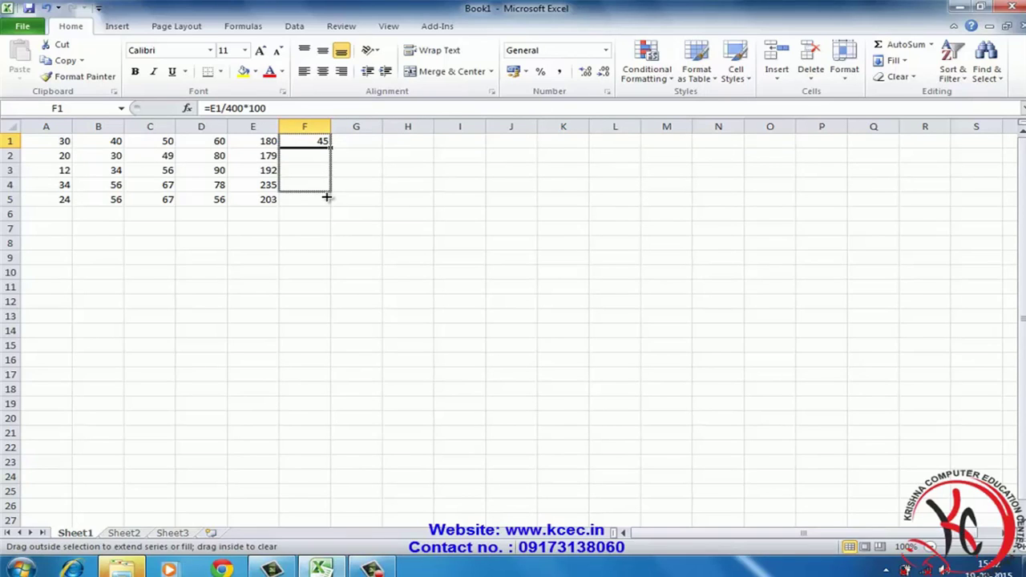
pyautogui.moveTo(328, 178); pyautogui.dragTo(326, 199)
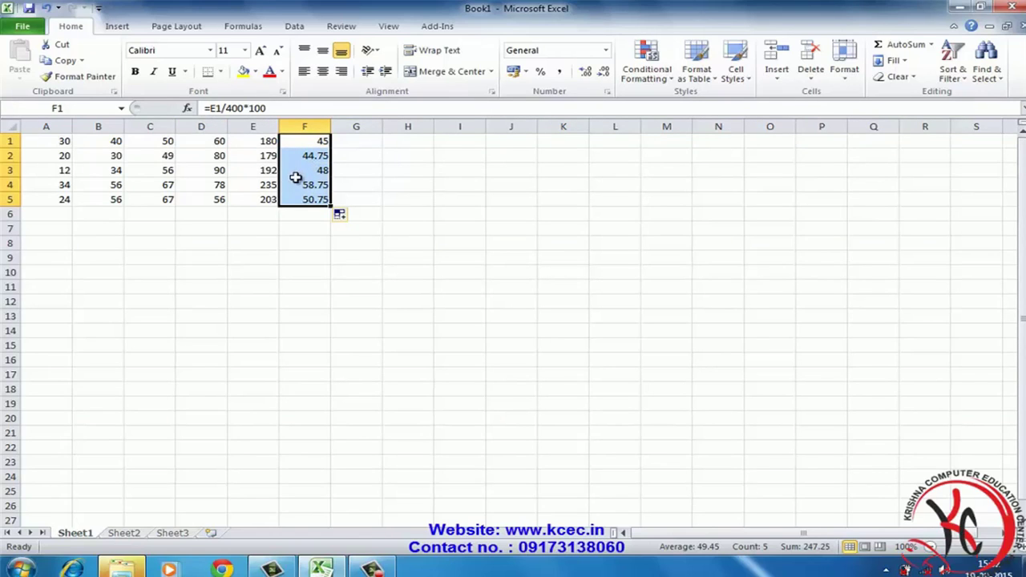
pyautogui.click(320, 247)
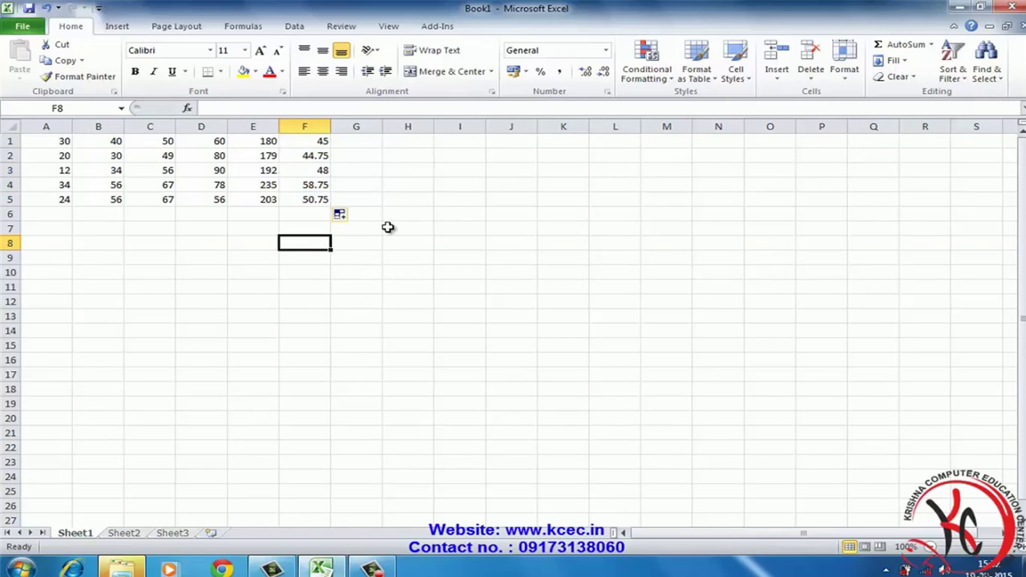
pyautogui.click(168, 252)
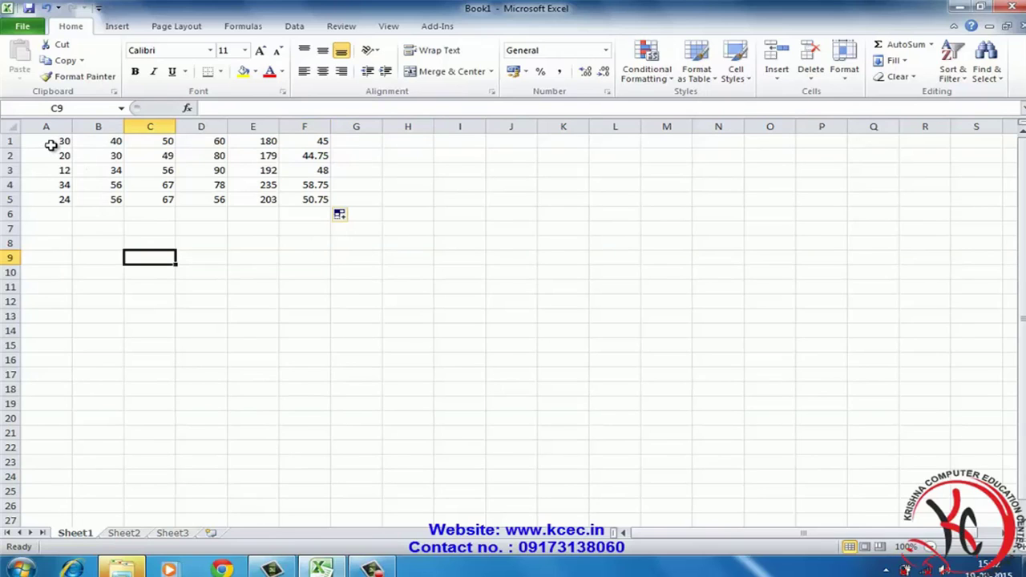
pyautogui.moveTo(51, 145); pyautogui.dragTo(308, 203)
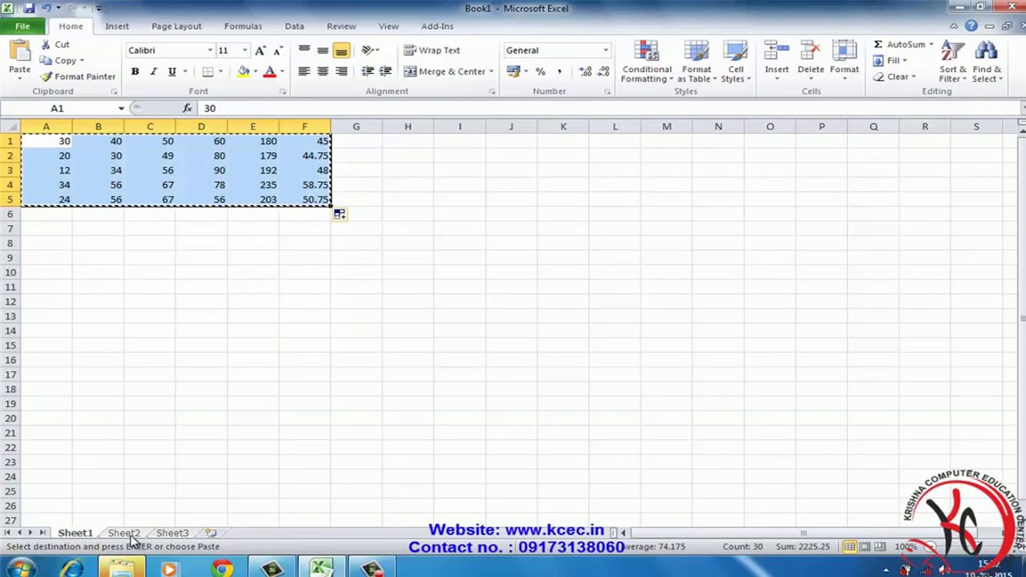
# Step: Paste the cut A1:F5 table onto Sheet2 at A1, confirming Sheet1 is empty
pyautogui.click(133, 536)
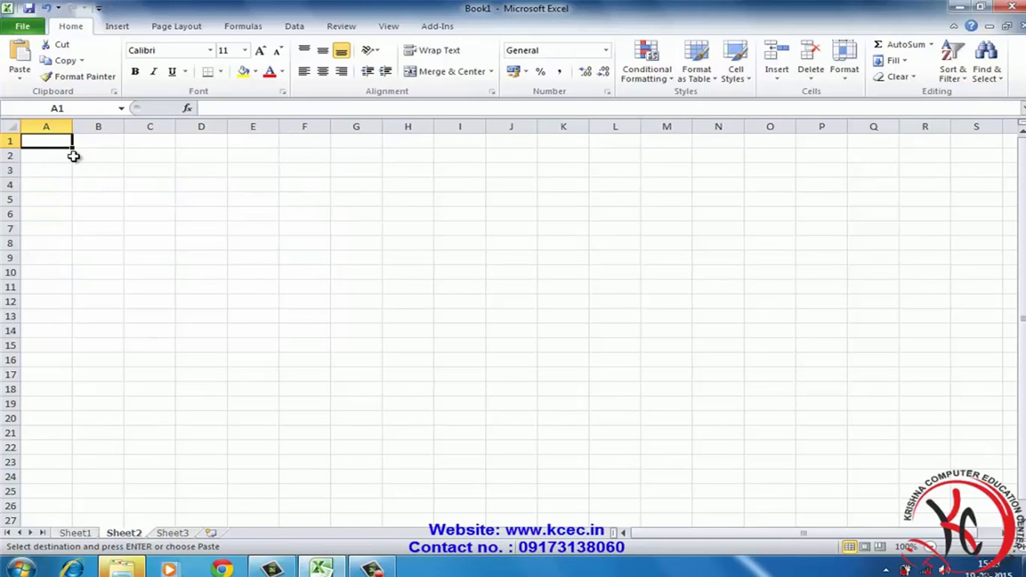
pyautogui.click(20, 57)
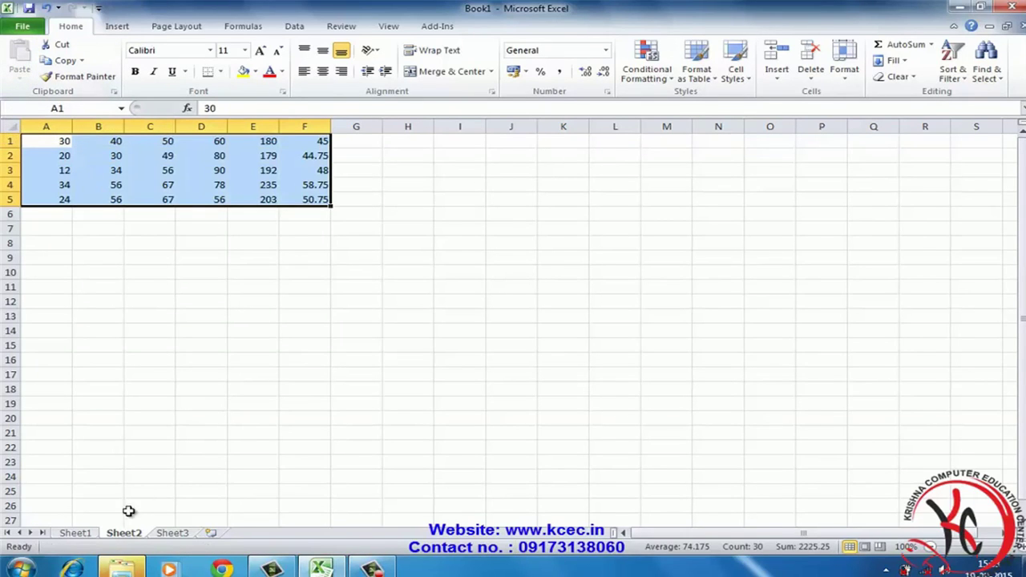
pyautogui.click(75, 533)
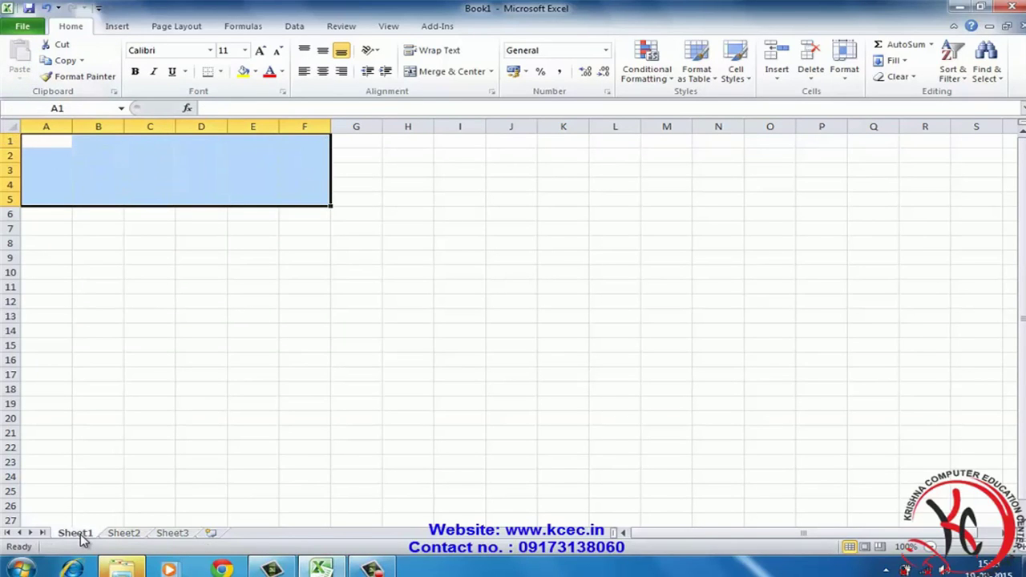
pyautogui.click(131, 535)
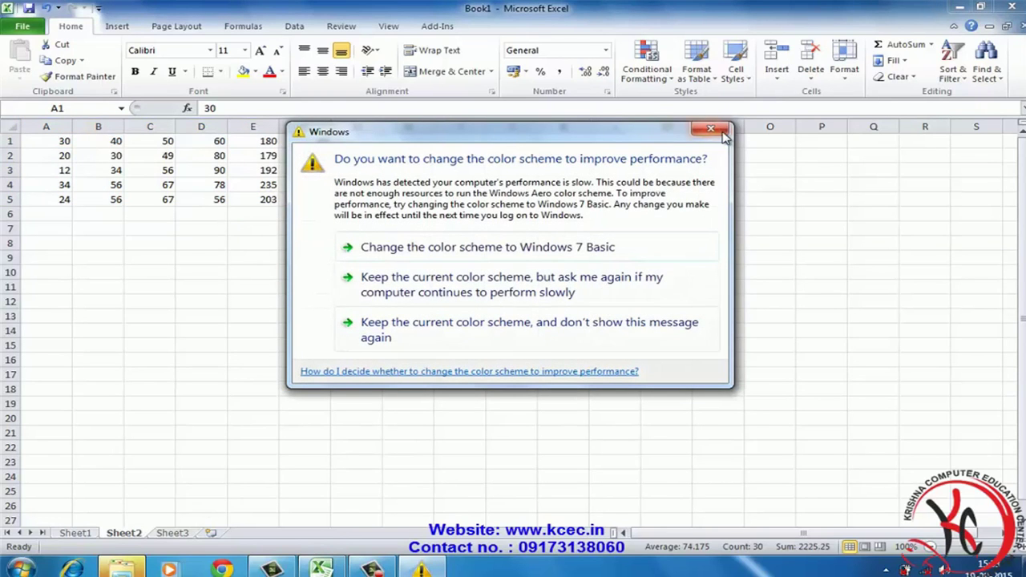
pyautogui.click(711, 129)
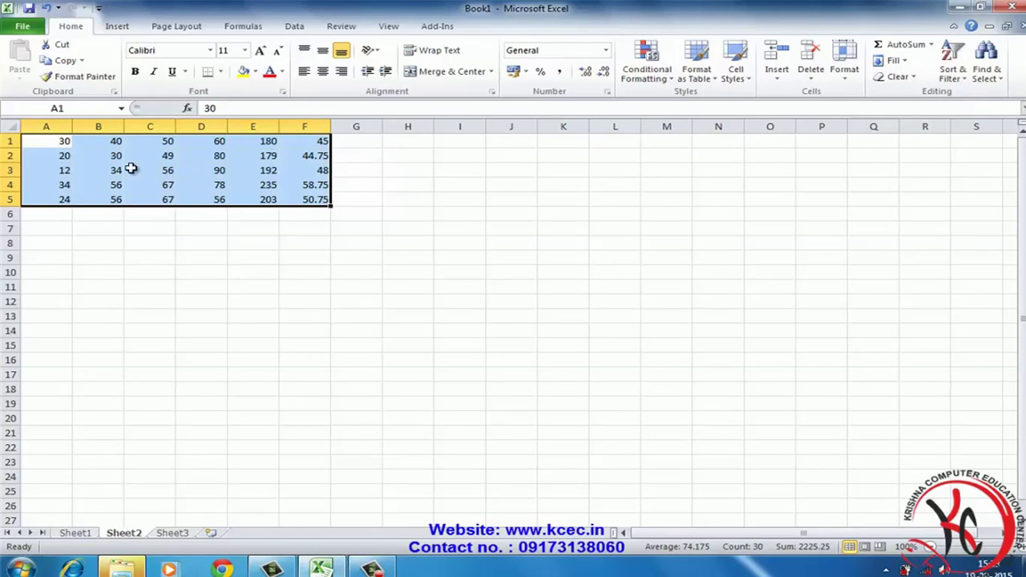
# Step: Copy the Sheet2 table back onto Sheet1 at A1
pyautogui.click(73, 65)
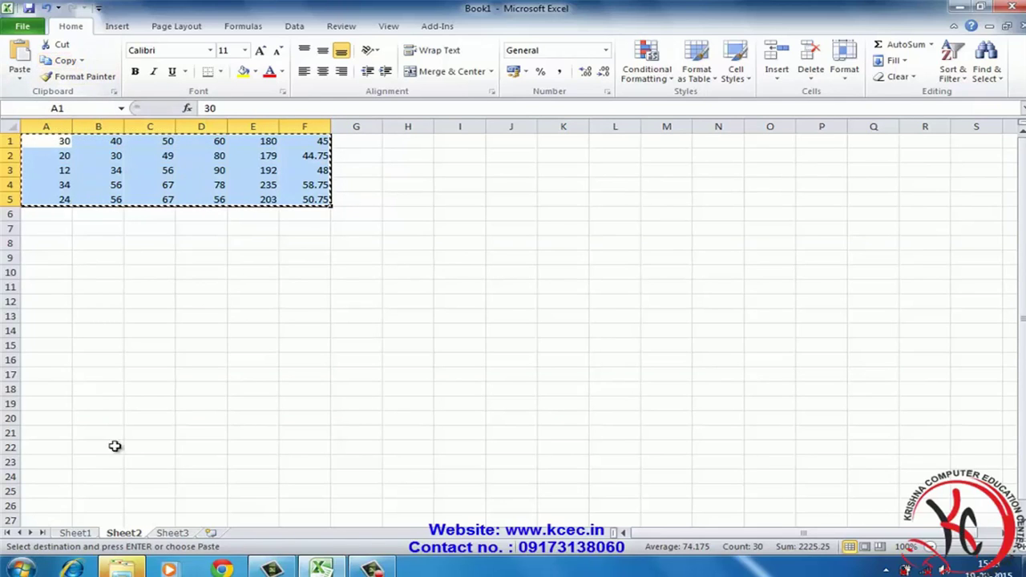
pyautogui.click(85, 535)
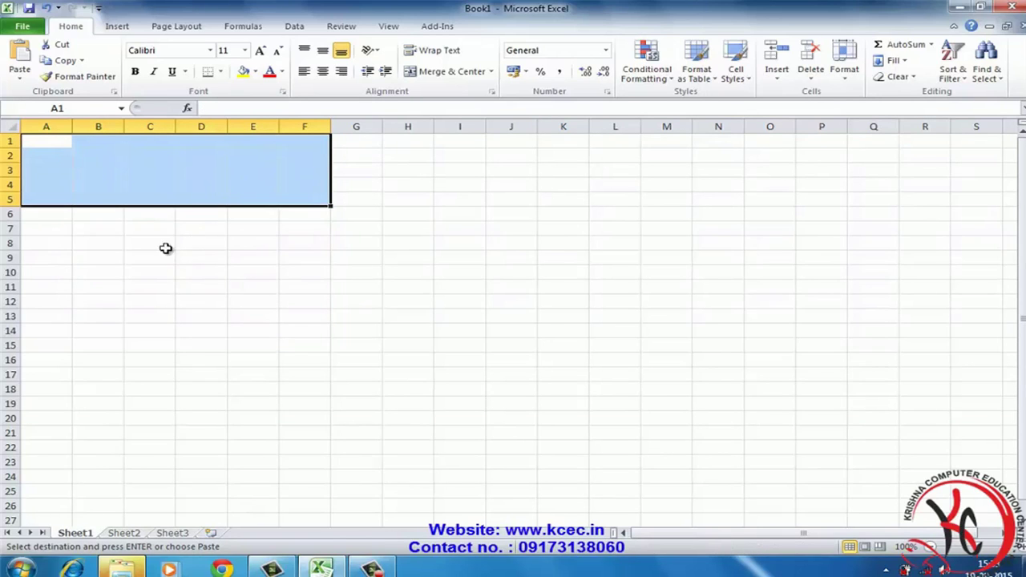
pyautogui.click(19, 56)
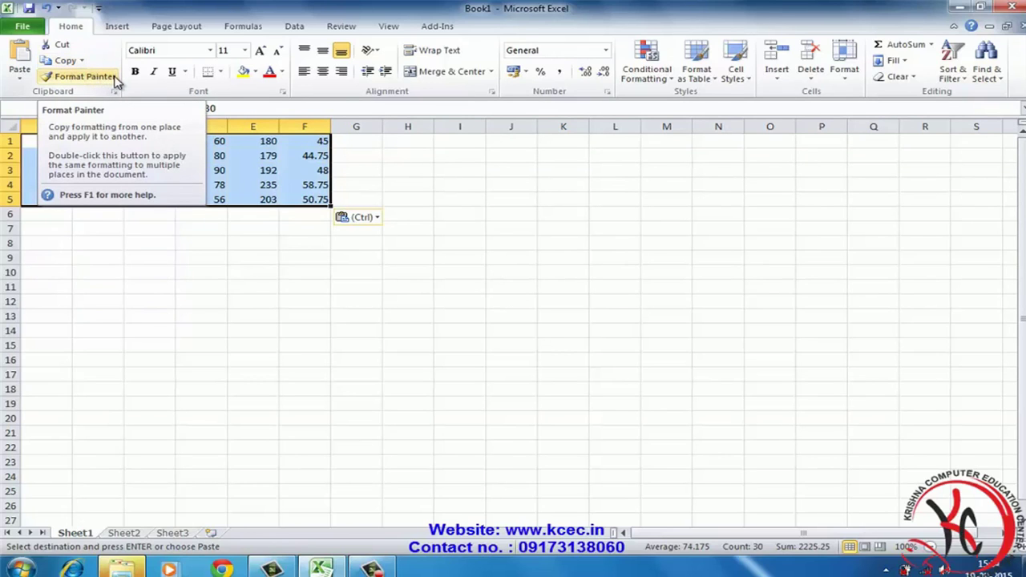
pyautogui.click(114, 286)
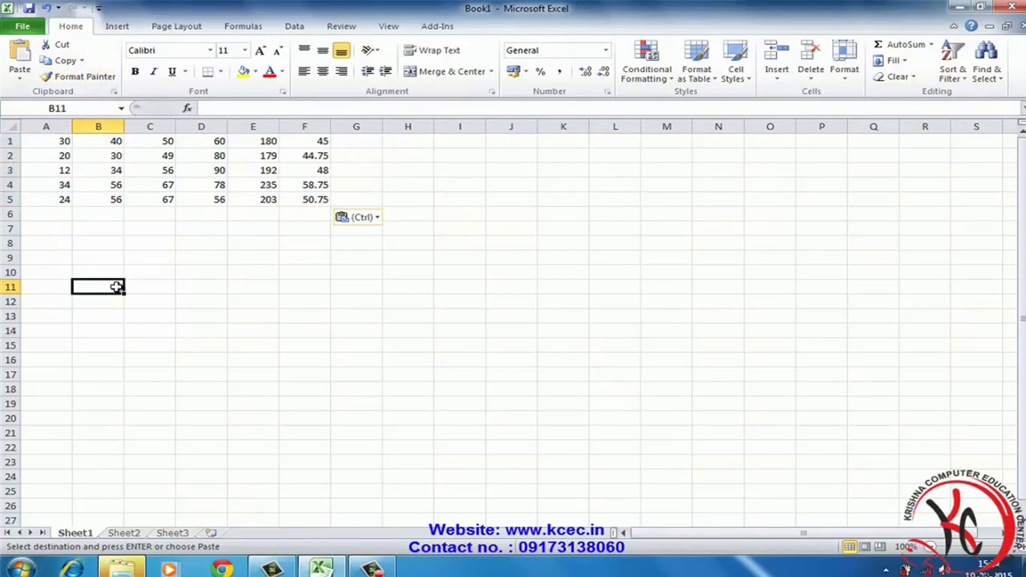
# Step: Duplicate the A1:F5 table into A8:F12 on Sheet1
pyautogui.moveTo(62, 141); pyautogui.dragTo(296, 196)
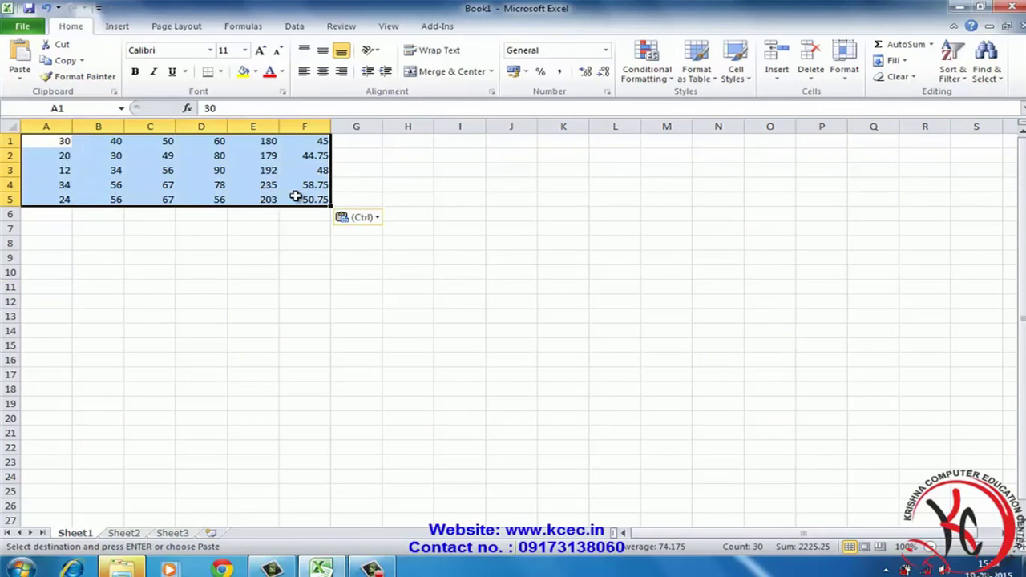
pyautogui.hotkey('ctrl', 'c')
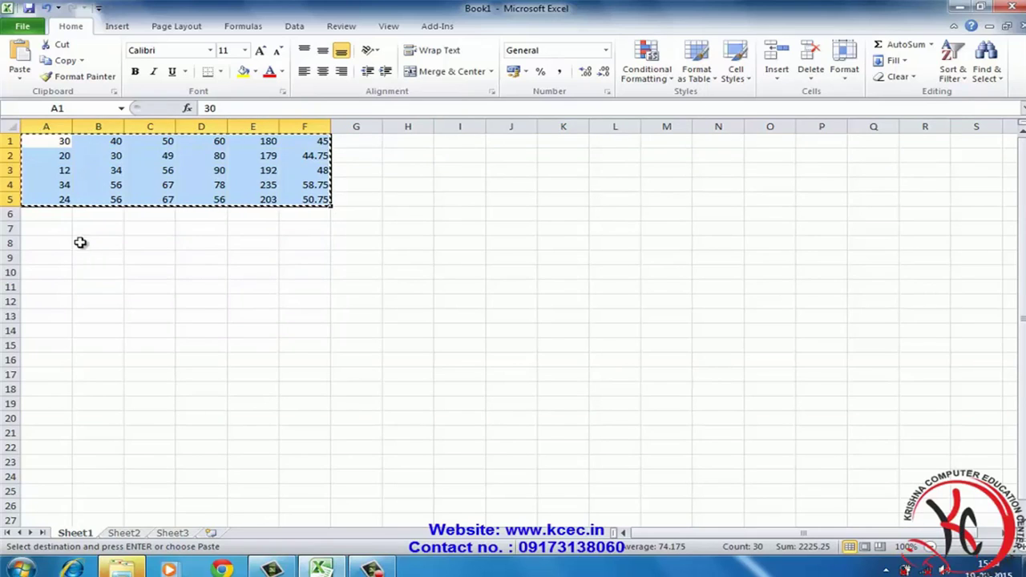
pyautogui.click(58, 239)
pyautogui.press('Return')
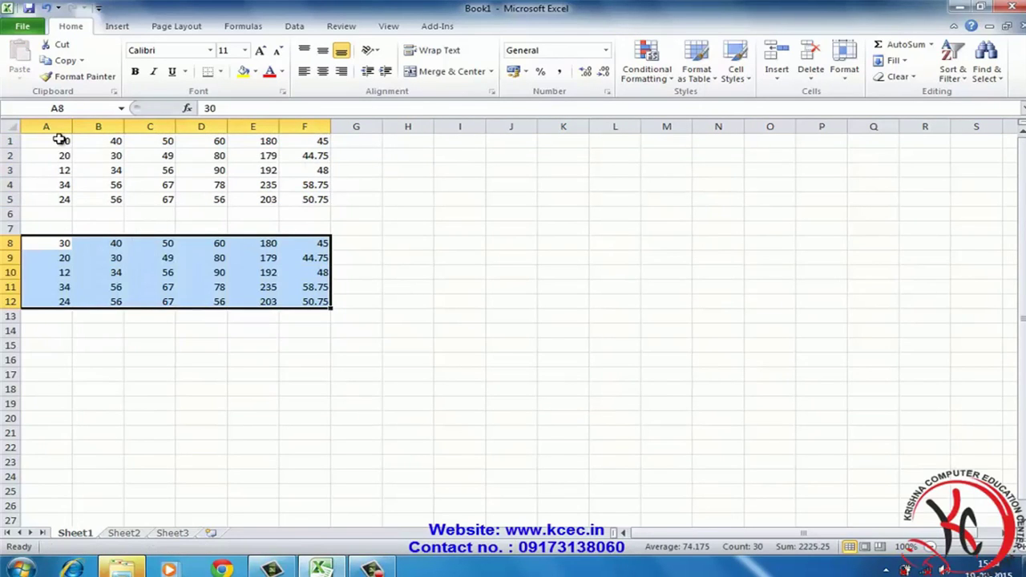
pyautogui.moveTo(62, 140); pyautogui.dragTo(313, 200)
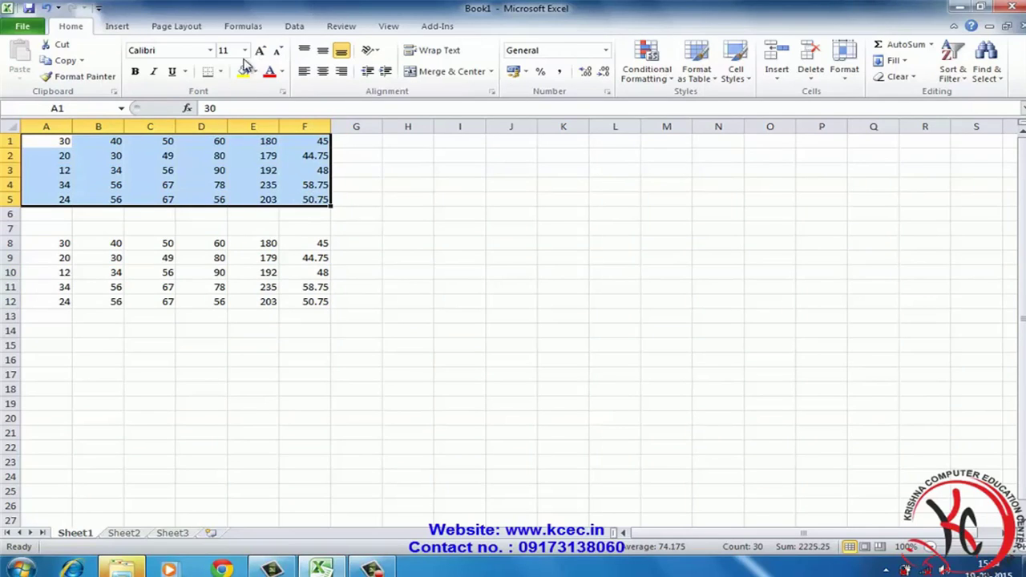
# Step: Make the top table's numbers bold, 16-point and underlined
pyautogui.click(135, 71)
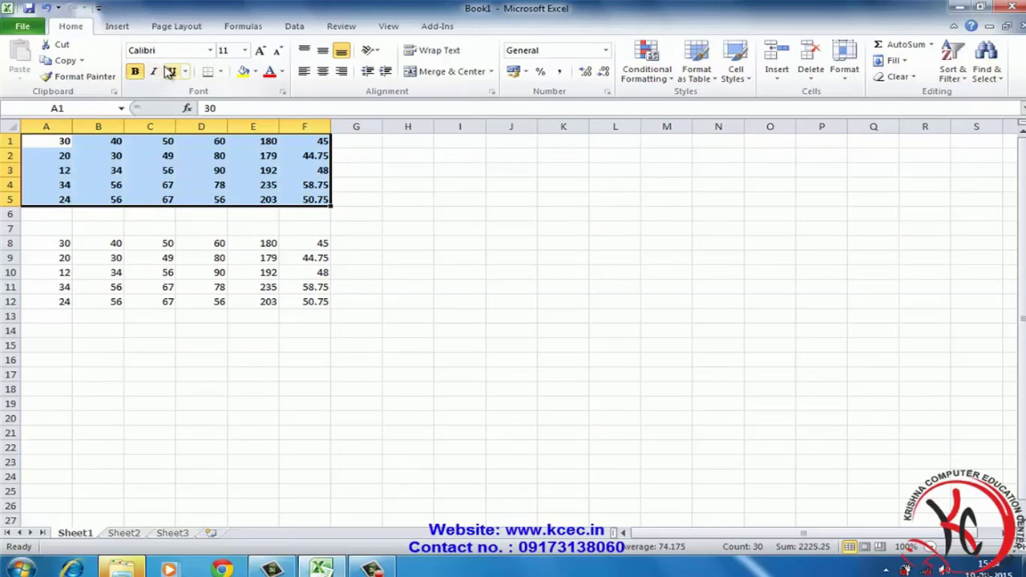
pyautogui.click(260, 50)
pyautogui.click(260, 51)
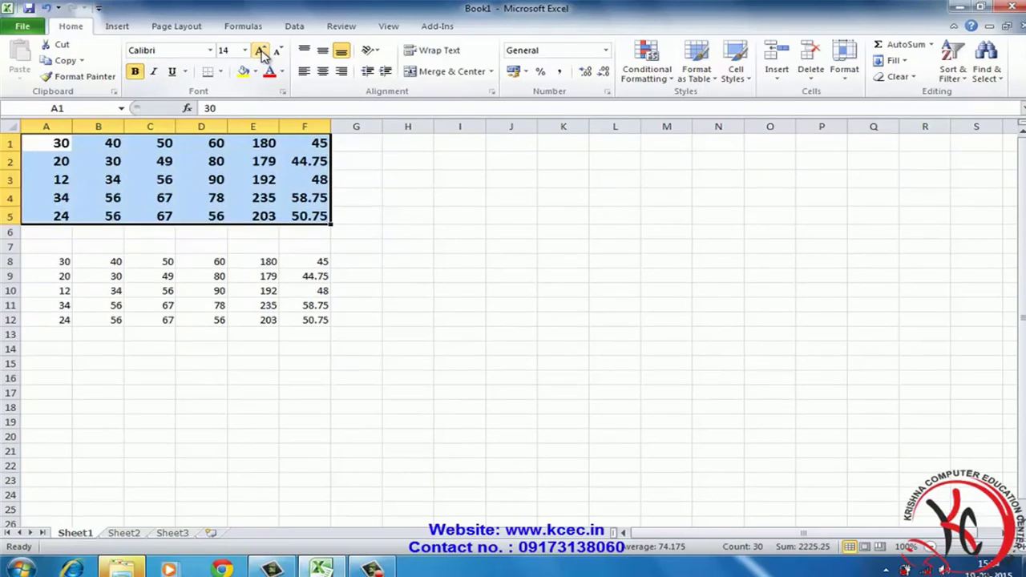
pyautogui.click(260, 52)
pyautogui.click(172, 72)
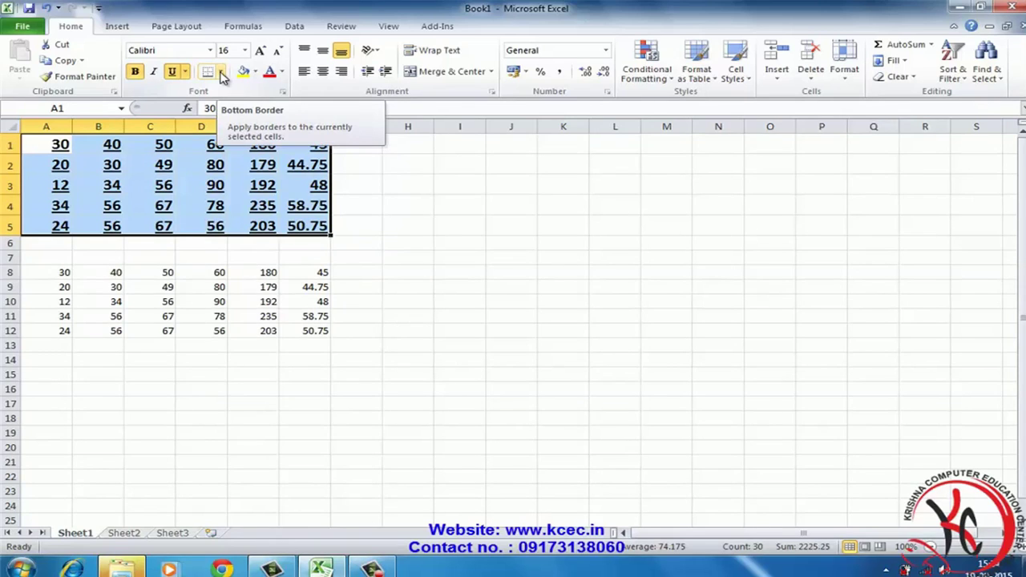
# Step: Apply All Borders to every cell of the top table A1:F5
pyautogui.click(222, 73)
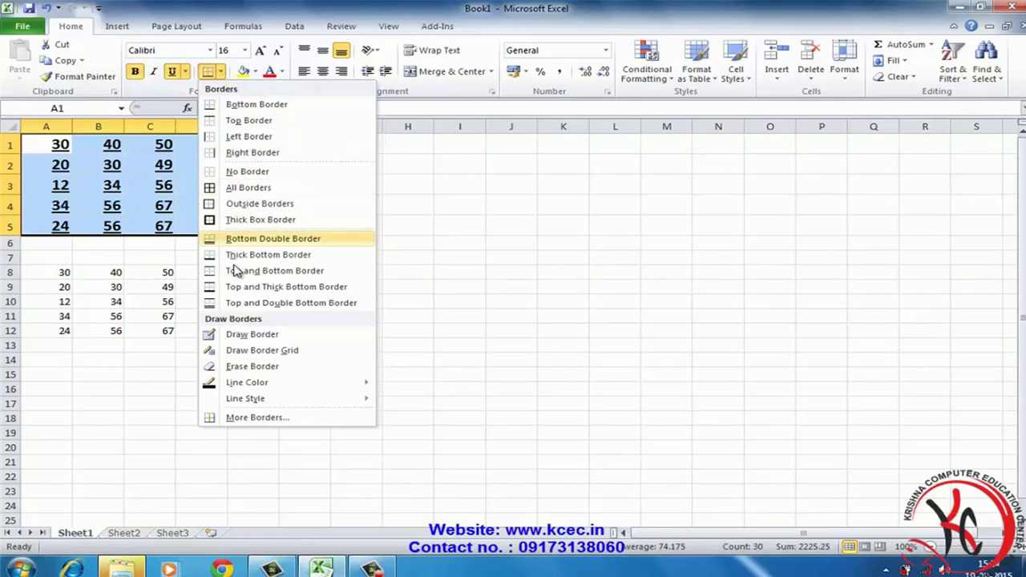
pyautogui.click(235, 188)
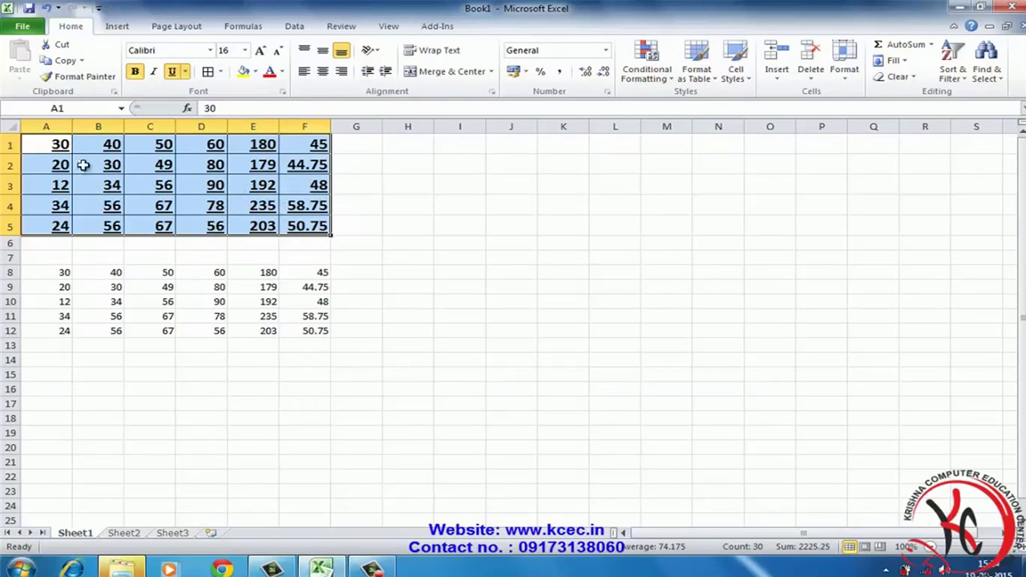
pyautogui.click(58, 272)
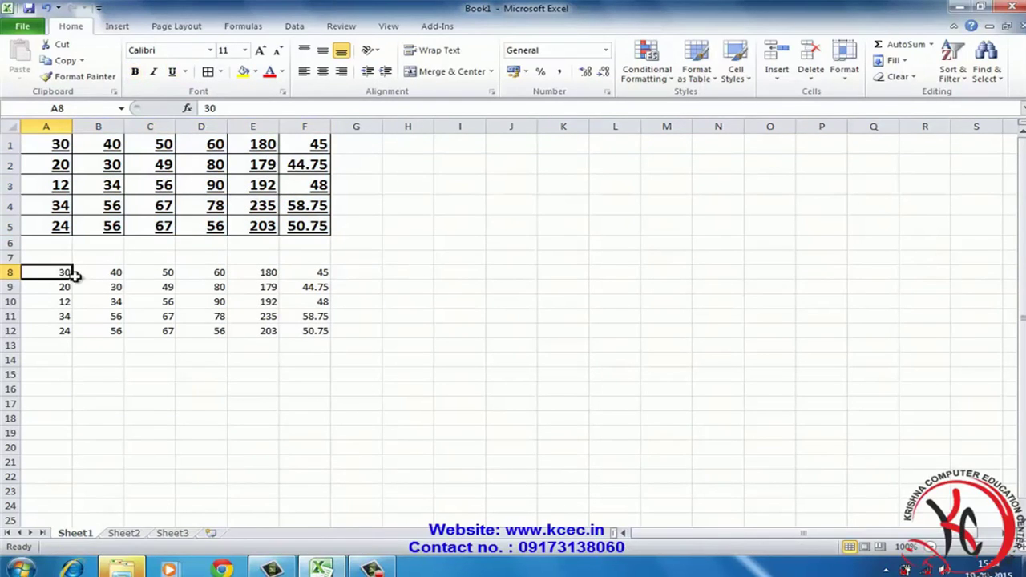
pyautogui.moveTo(43, 139); pyautogui.dragTo(309, 227)
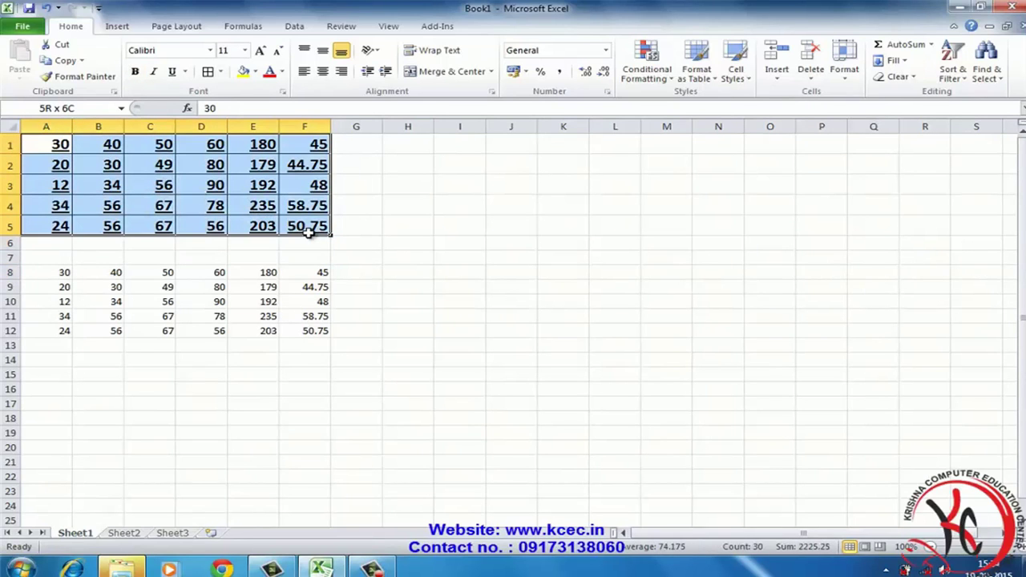
# Step: Use Format Painter to copy the top table's formatting onto A8:F12
pyautogui.click(98, 80)
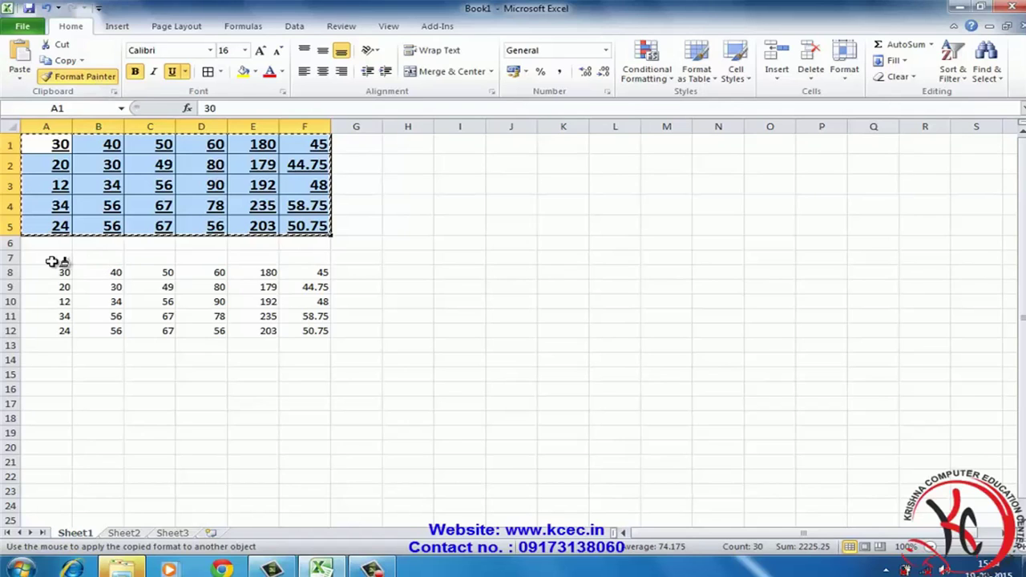
pyautogui.moveTo(45, 272); pyautogui.dragTo(303, 331)
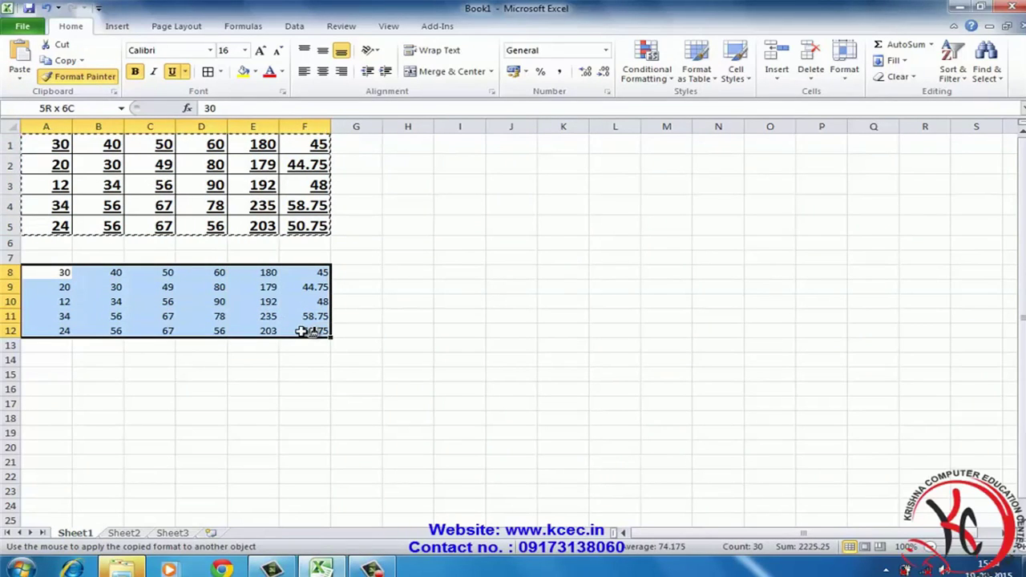
pyautogui.moveTo(303, 331); pyautogui.dragTo(303, 331)
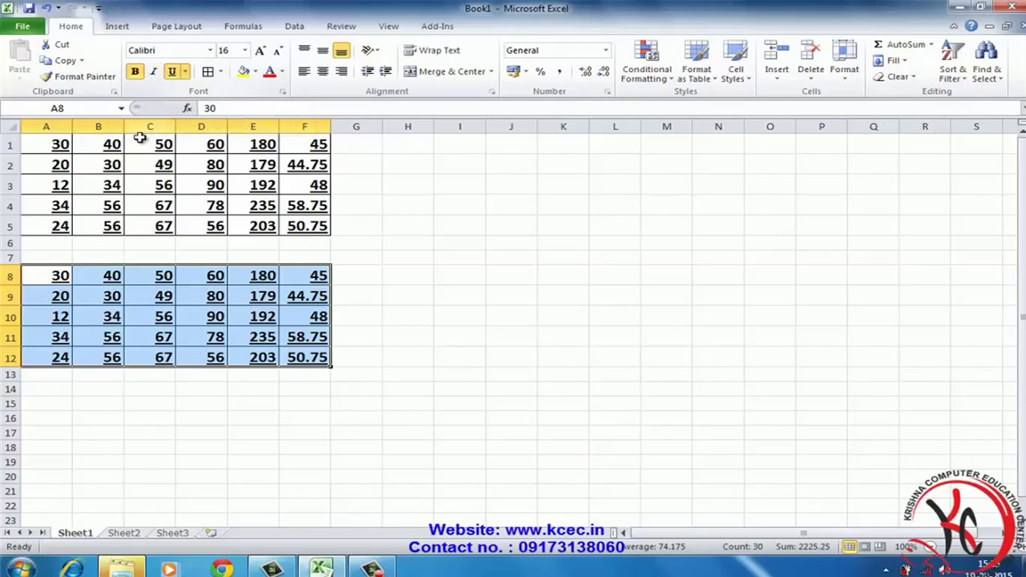
pyautogui.click(60, 146)
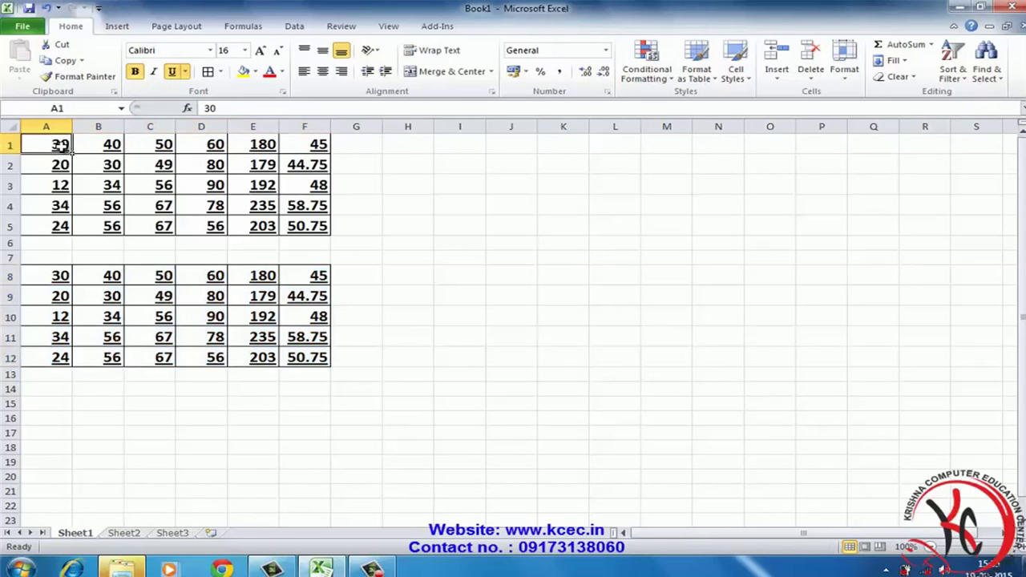
# Step: Make the top table italic while turning off its bold and underline
pyautogui.moveTo(60, 146); pyautogui.dragTo(317, 231)
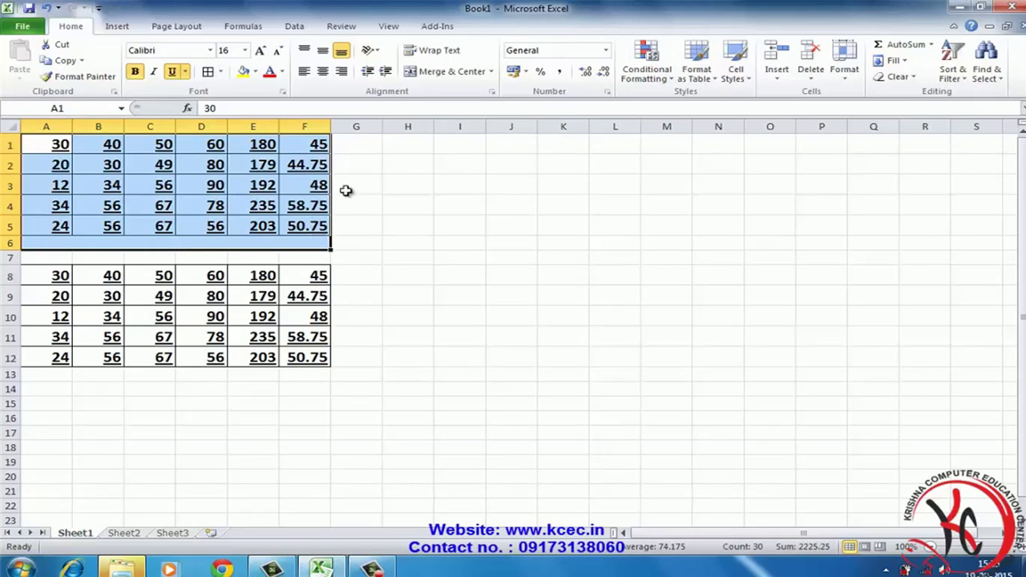
pyautogui.click(160, 71)
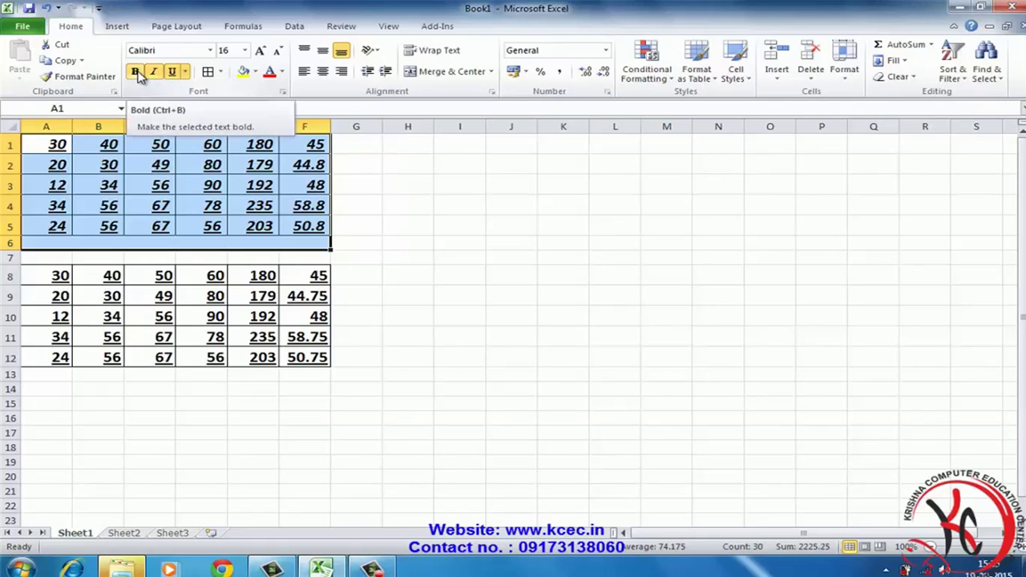
pyautogui.click(136, 72)
pyautogui.click(172, 74)
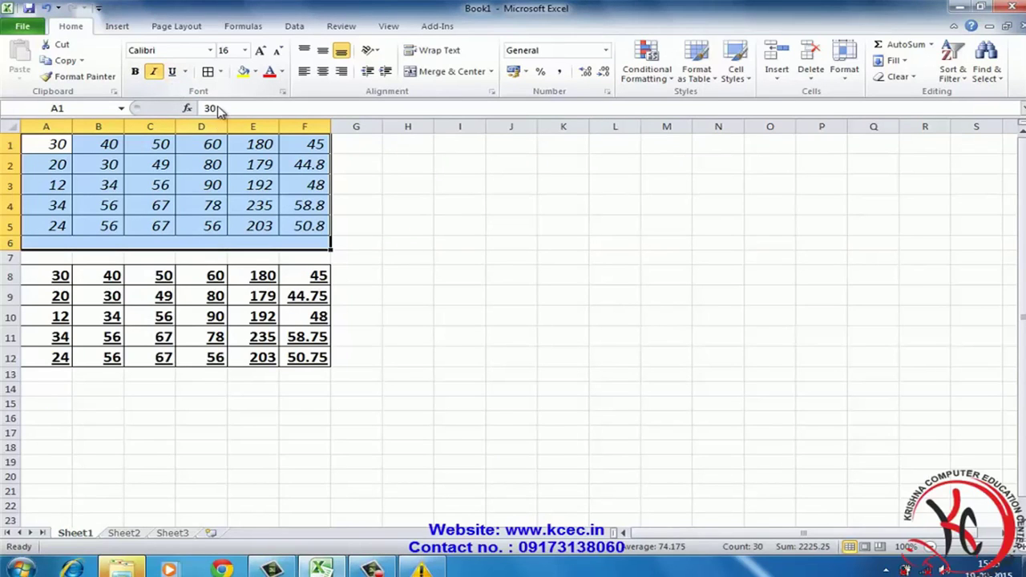
pyautogui.click(361, 272)
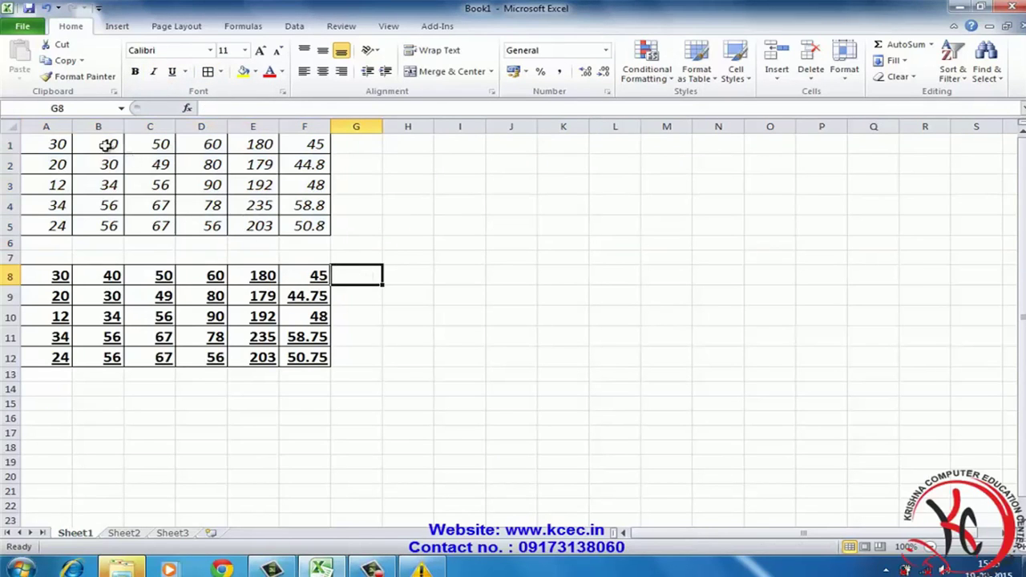
# Step: Apply No Border to both tables across A1:F13
pyautogui.moveTo(56, 144)
pyautogui.mouseDown()
pyautogui.moveTo(206, 231)
pyautogui.moveTo(327, 373)
pyautogui.mouseUp()
pyautogui.click(221, 72)
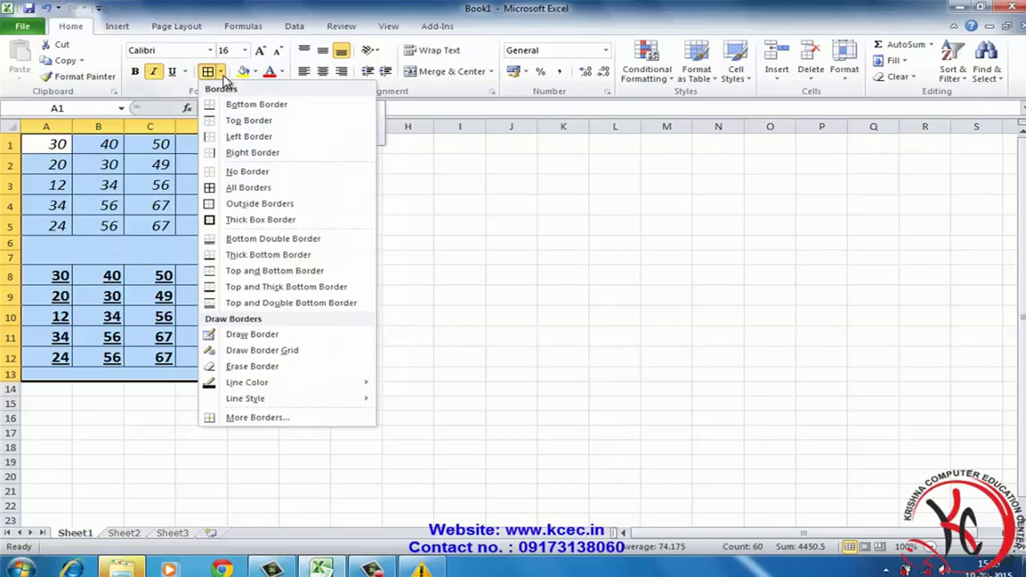
pyautogui.click(246, 173)
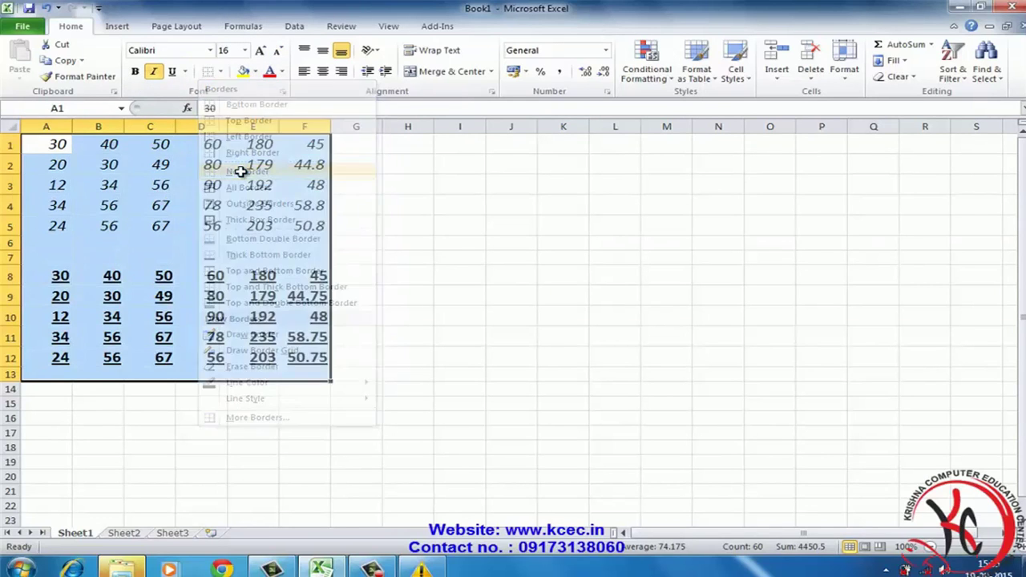
pyautogui.click(441, 215)
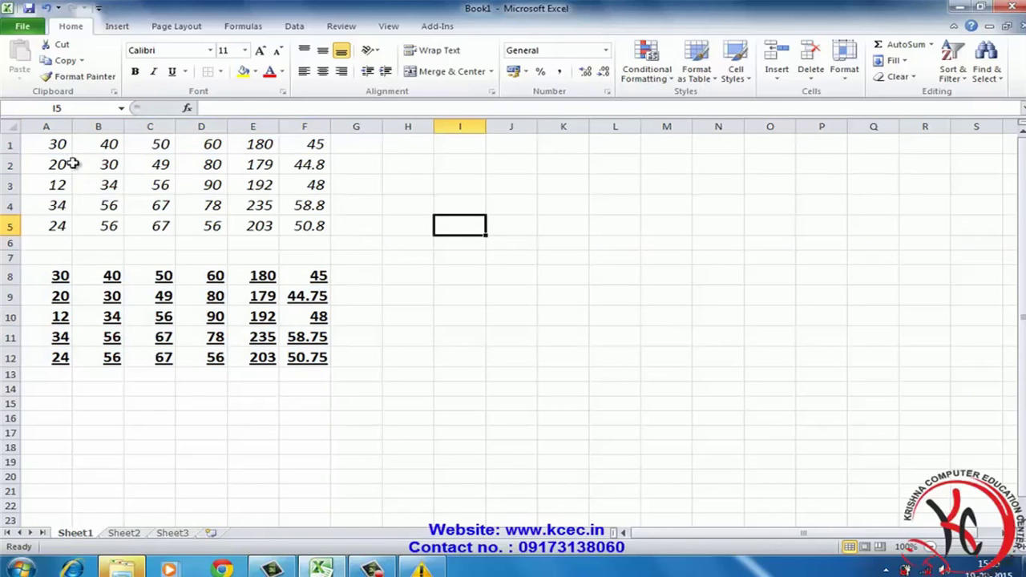
pyautogui.click(58, 144)
# Step: Change both tables' numbers from 16-point to 14-point
pyautogui.moveTo(57, 143)
pyautogui.mouseDown()
pyautogui.moveTo(305, 298)
pyautogui.moveTo(309, 356)
pyautogui.mouseUp()
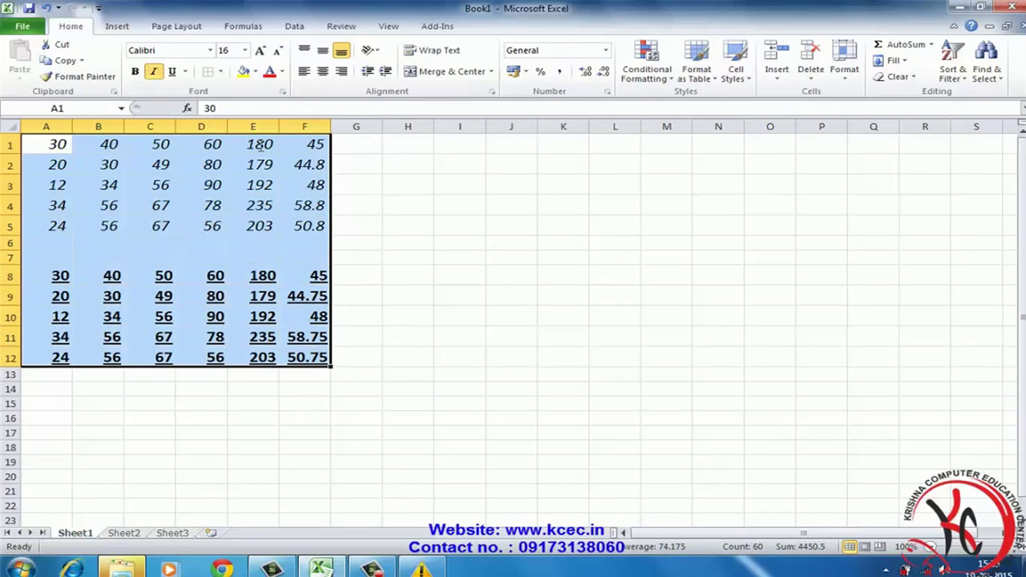
pyautogui.click(244, 51)
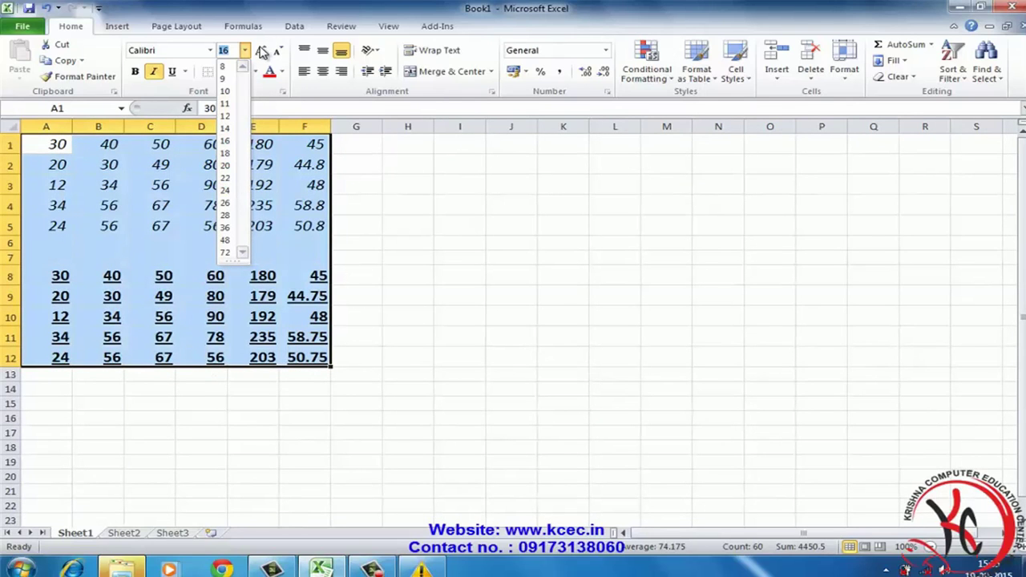
pyautogui.click(394, 223)
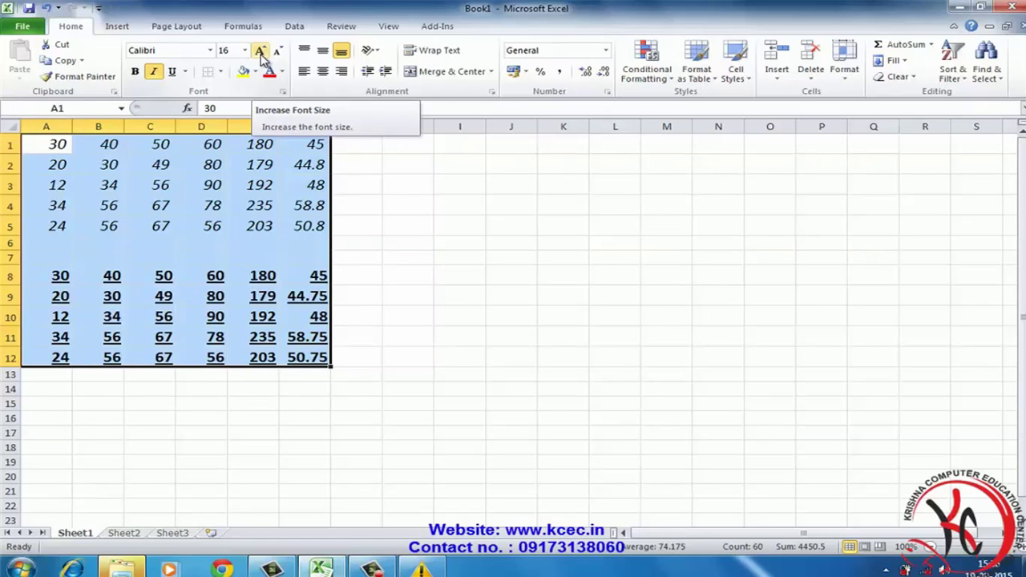
pyautogui.click(261, 52)
pyautogui.click(261, 51)
pyautogui.click(261, 51)
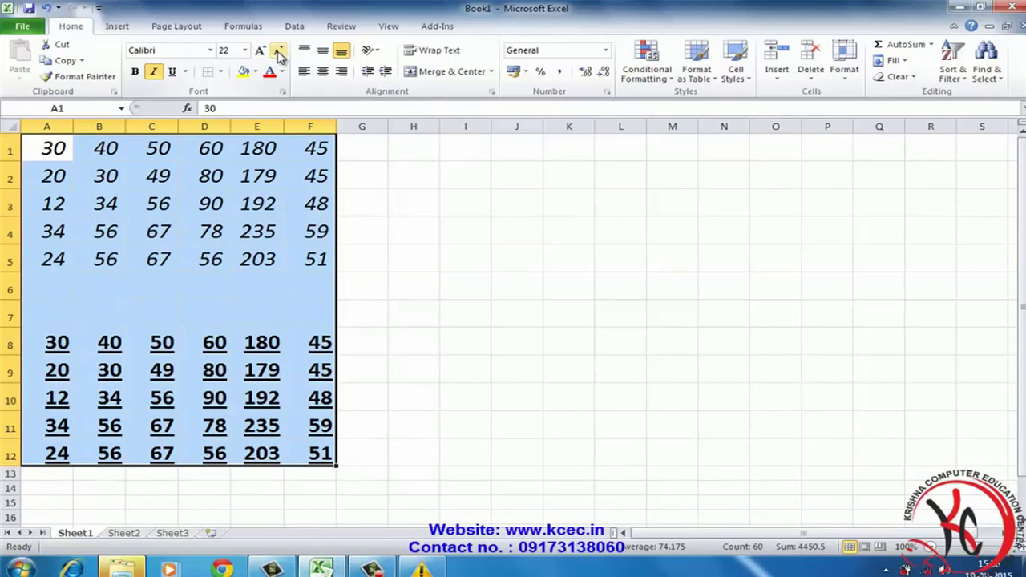
pyautogui.click(278, 53)
pyautogui.click(278, 53)
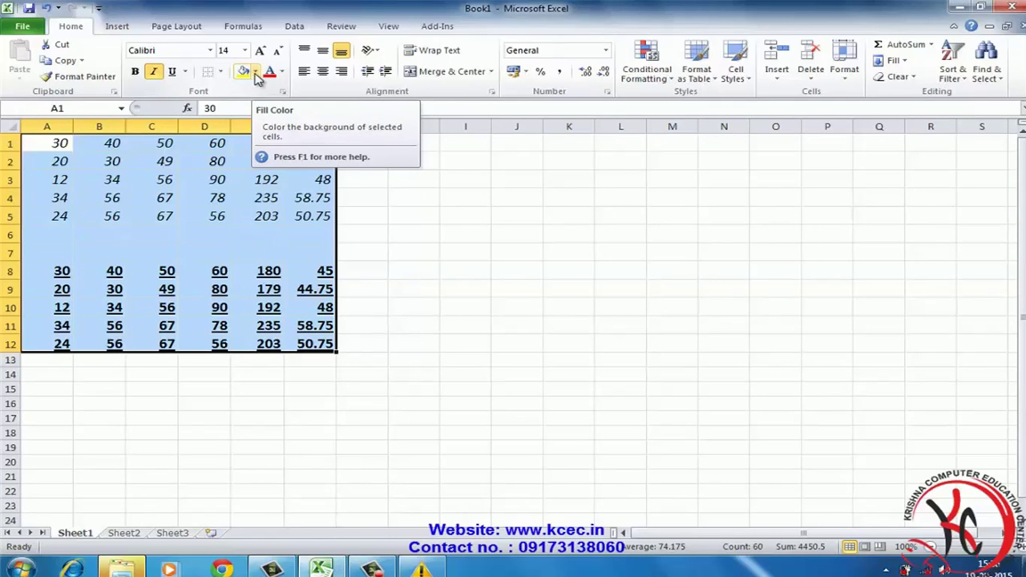
# Step: Try a light pink fill and dark orange text on both number tables
pyautogui.click(255, 73)
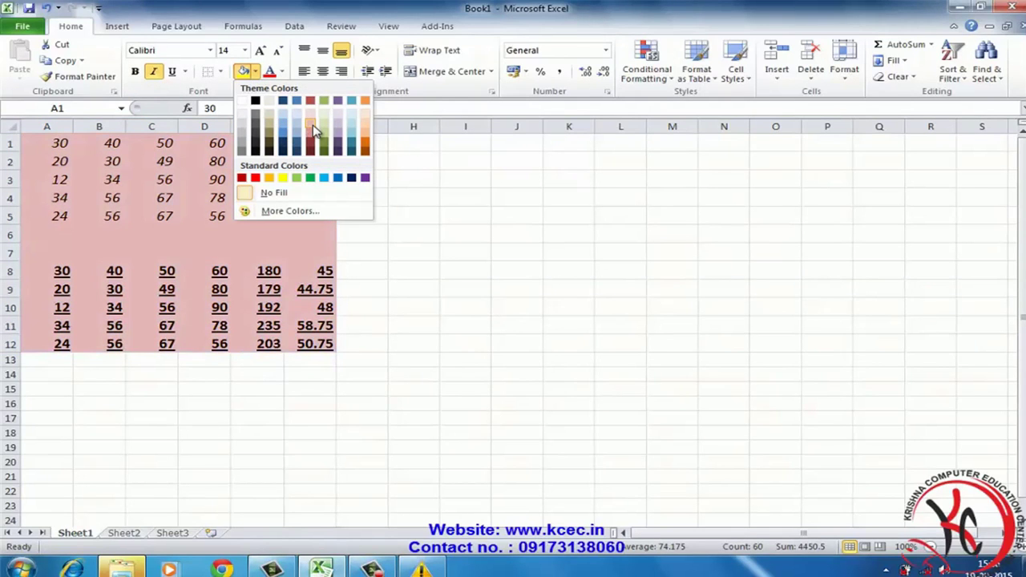
pyautogui.click(297, 130)
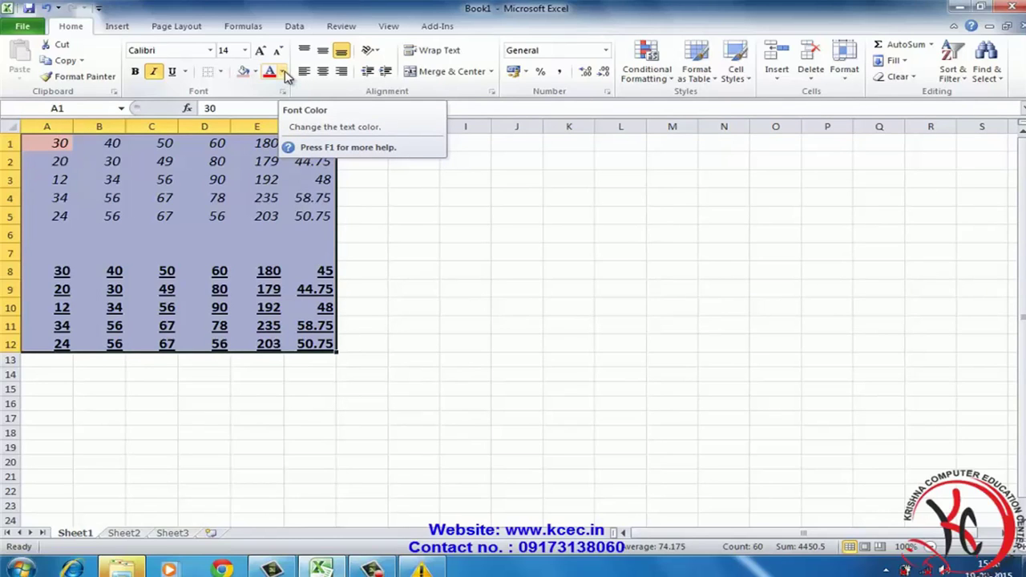
pyautogui.click(283, 73)
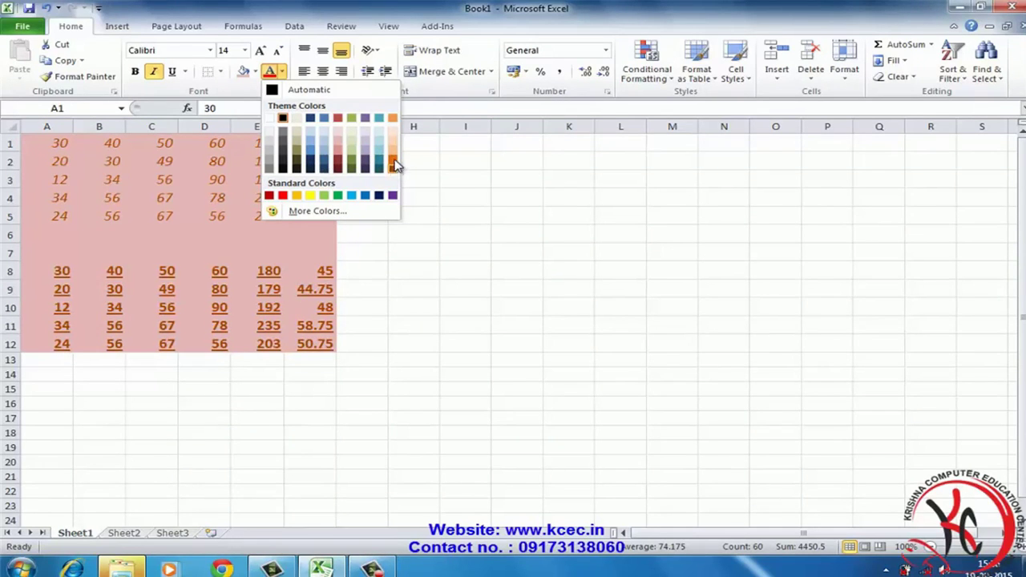
pyautogui.click(393, 171)
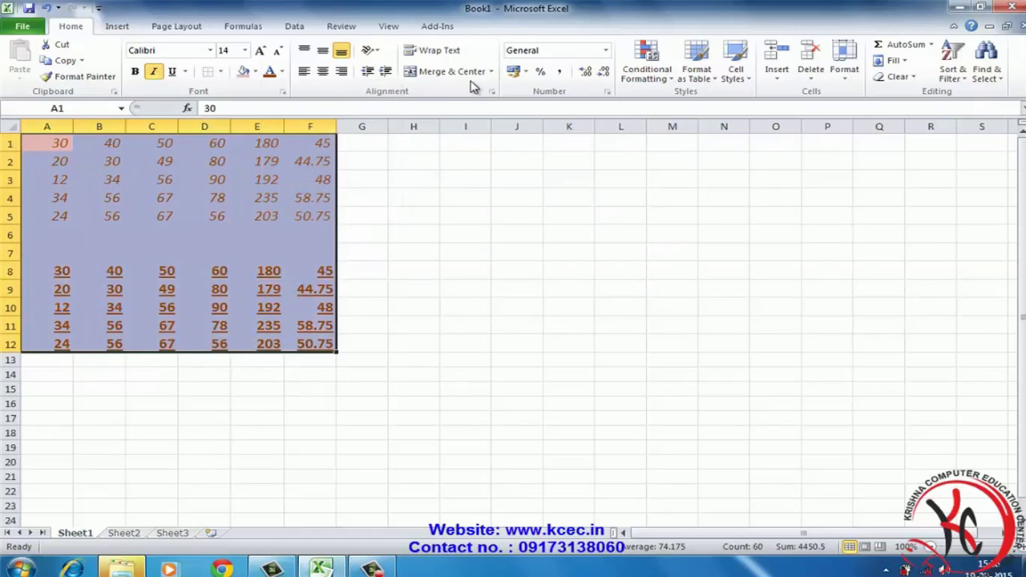
# Step: Set the text back to Automatic black and the cell fill to No Fill
pyautogui.click(282, 72)
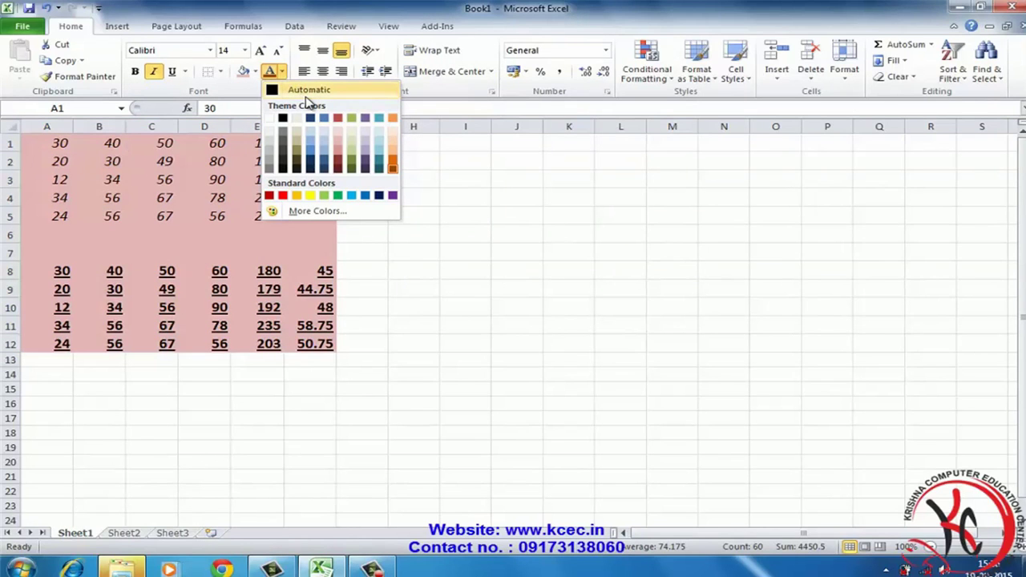
pyautogui.click(314, 90)
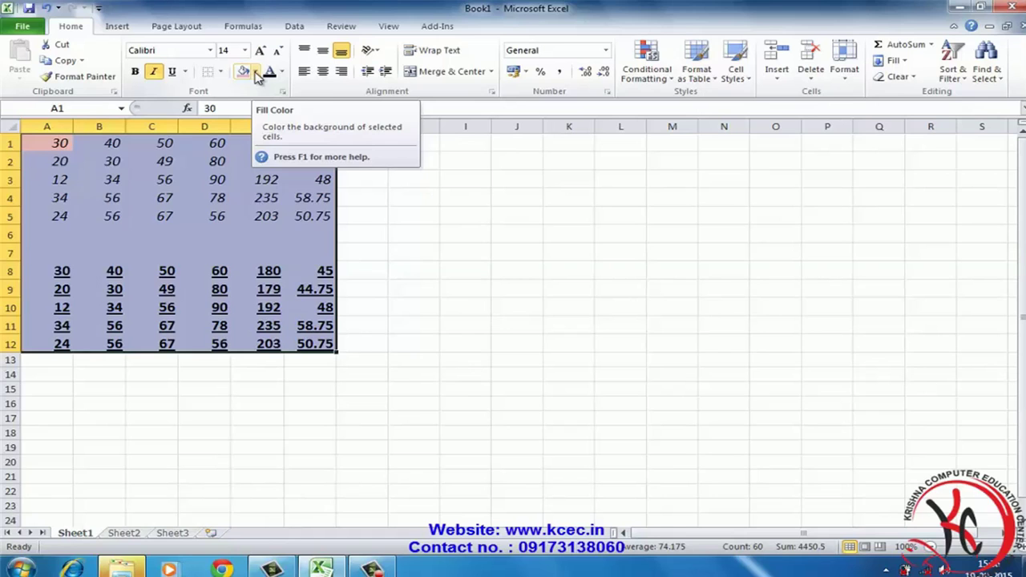
pyautogui.click(256, 72)
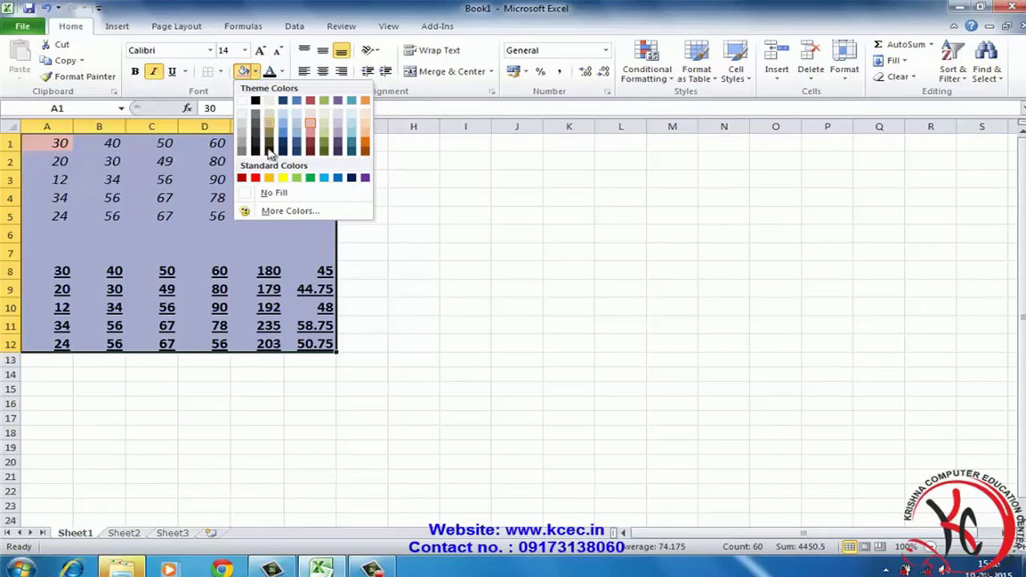
pyautogui.click(273, 195)
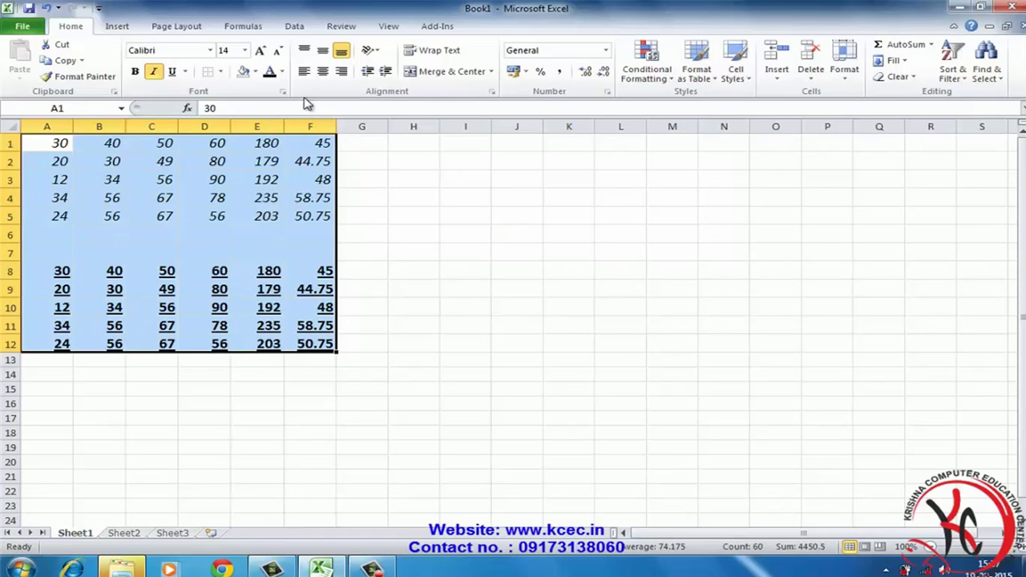
pyautogui.click(343, 72)
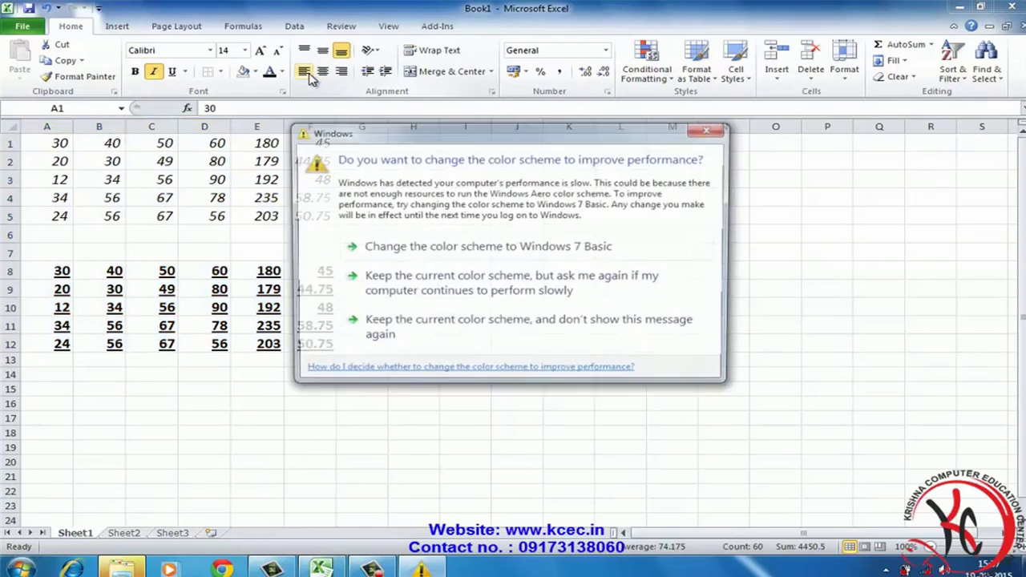
pyautogui.click(322, 72)
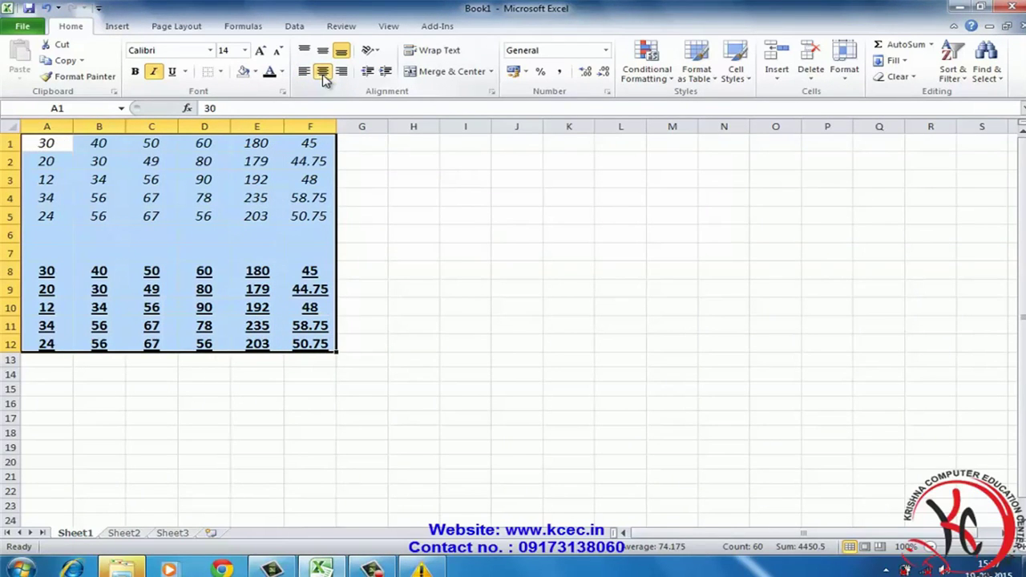
pyautogui.click(340, 73)
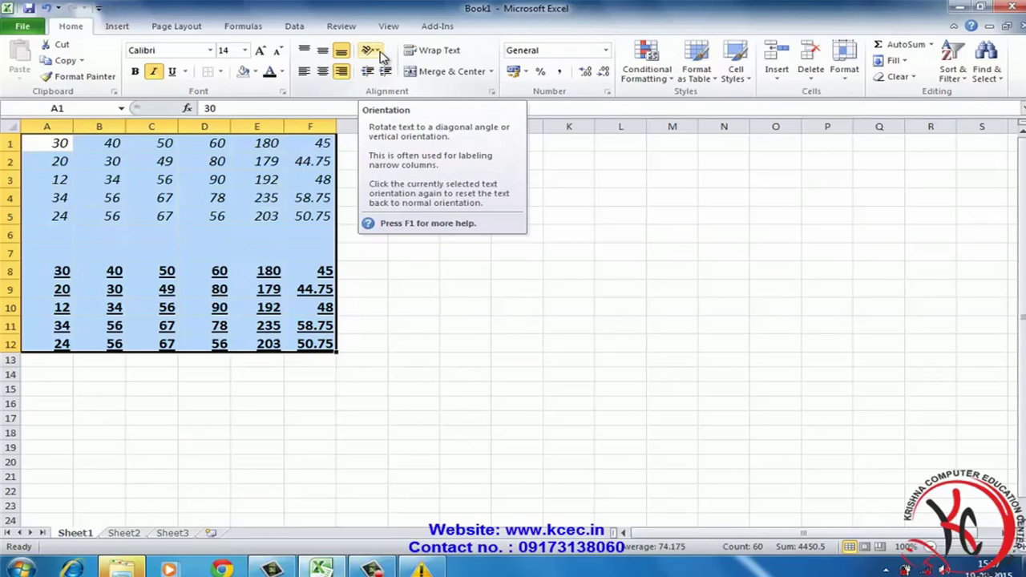
pyautogui.click(381, 57)
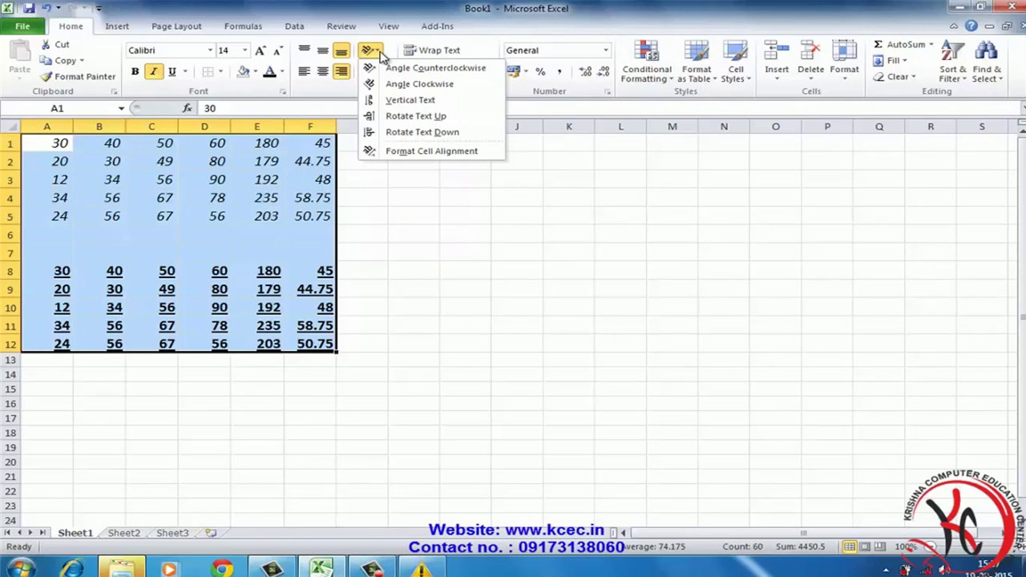
# Step: Try Angle Counterclockwise, Angle Clockwise and Vertical Text orientations on the numbers
pyautogui.click(418, 70)
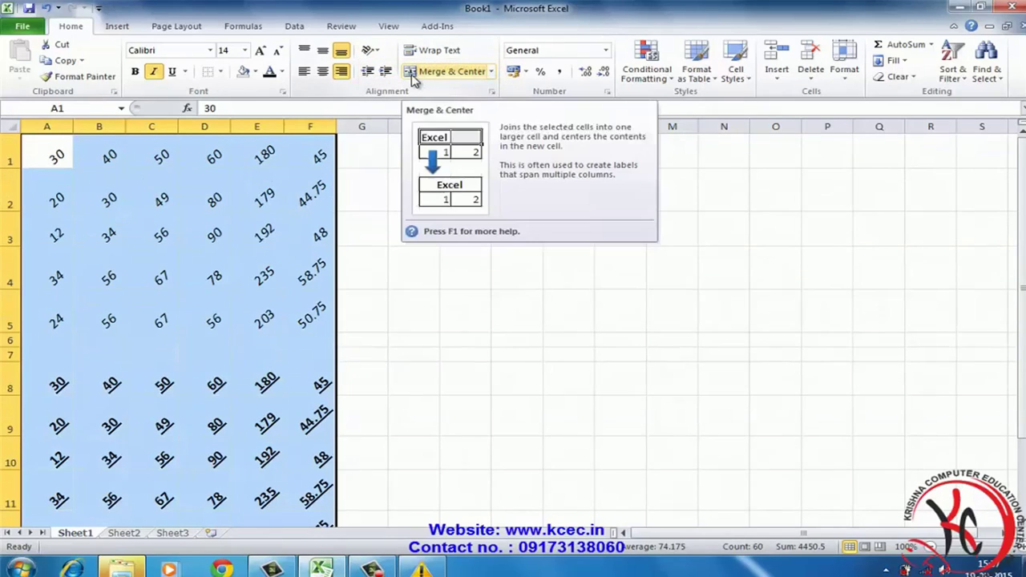
pyautogui.click(373, 51)
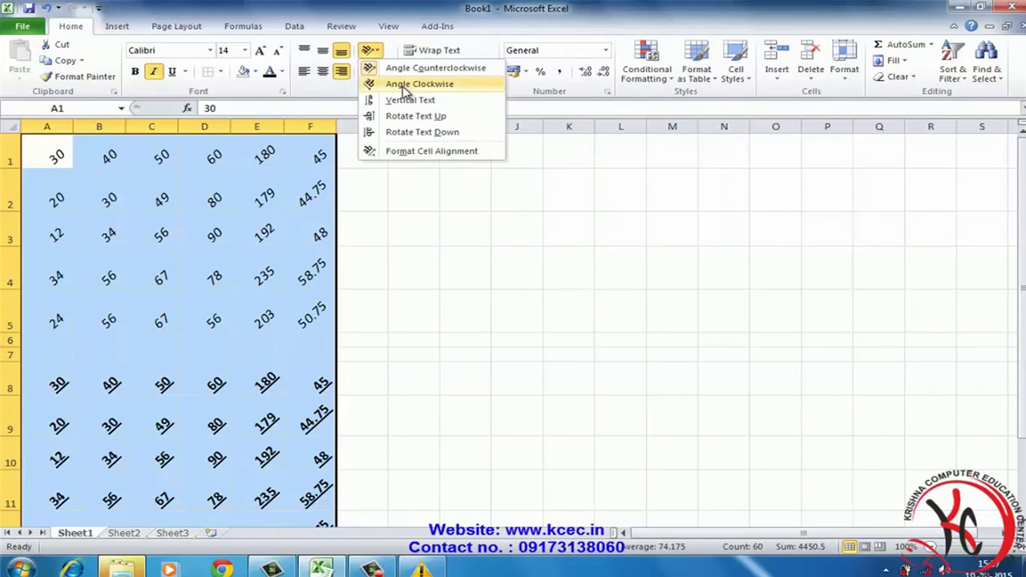
pyautogui.click(403, 85)
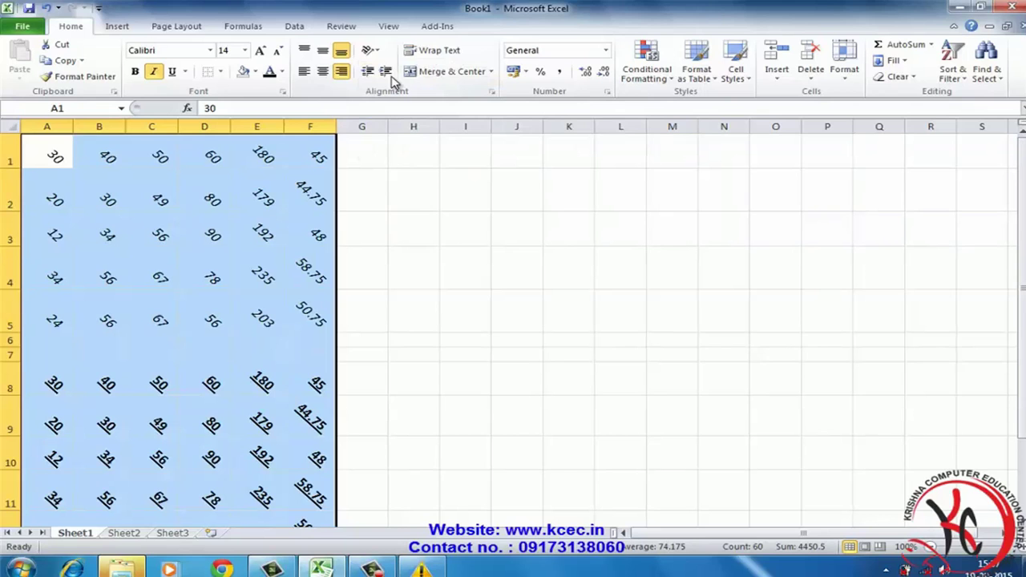
pyautogui.click(374, 53)
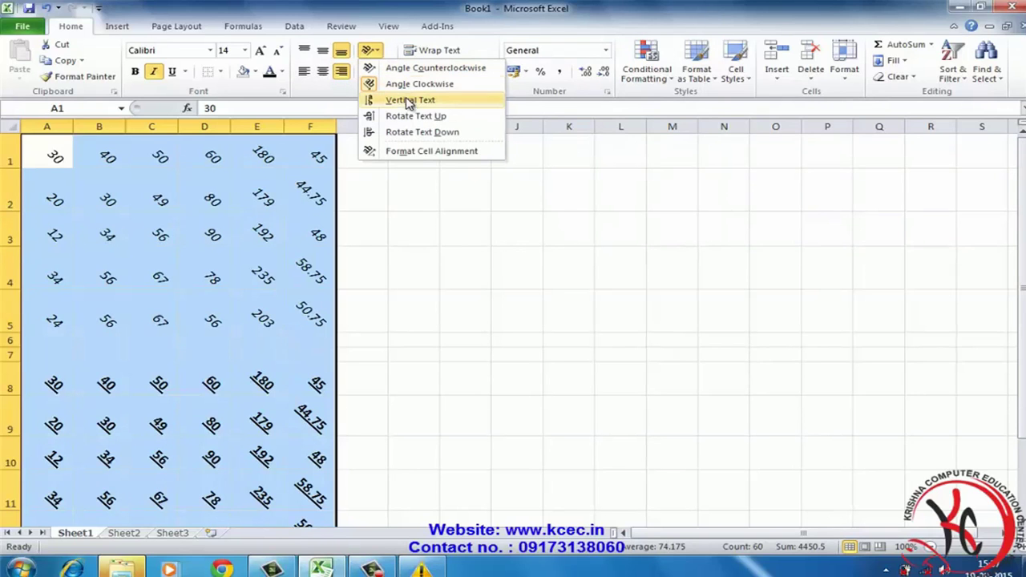
pyautogui.click(406, 100)
# Step: Try Rotate Text Up, then settle on Rotate Text Down for the numbers
pyautogui.click(375, 51)
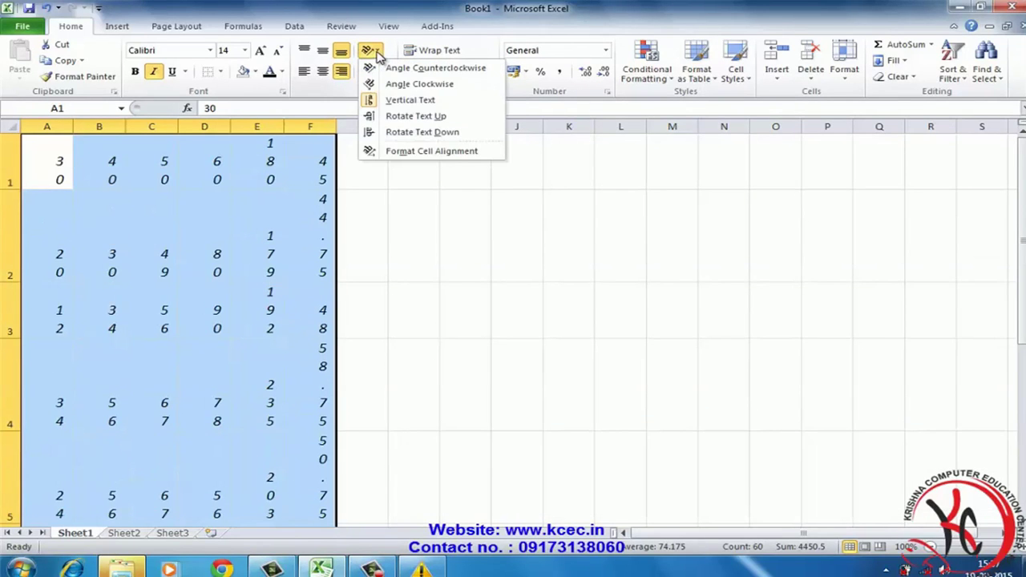
pyautogui.click(402, 118)
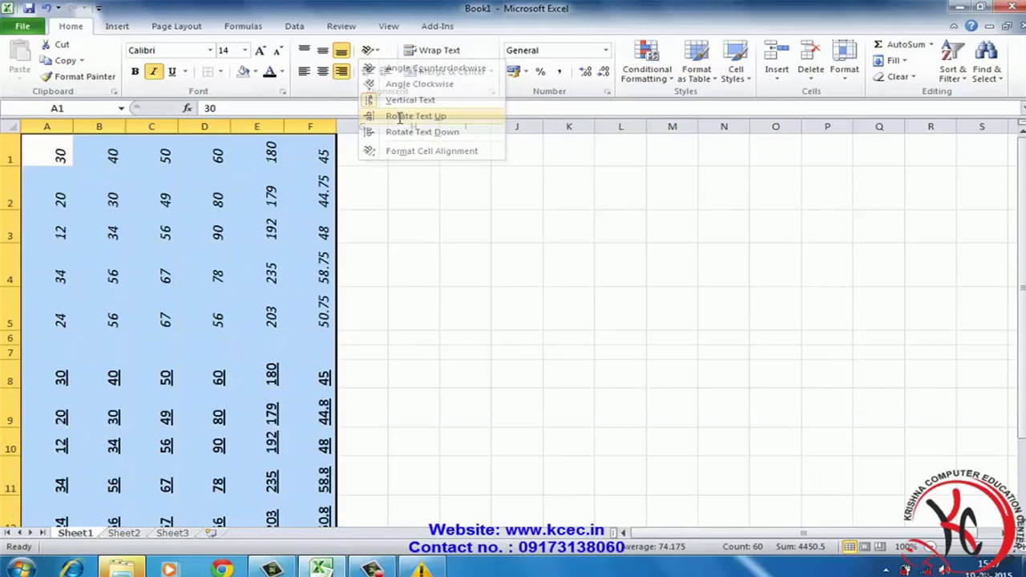
pyautogui.click(373, 51)
pyautogui.click(394, 133)
pyautogui.click(373, 51)
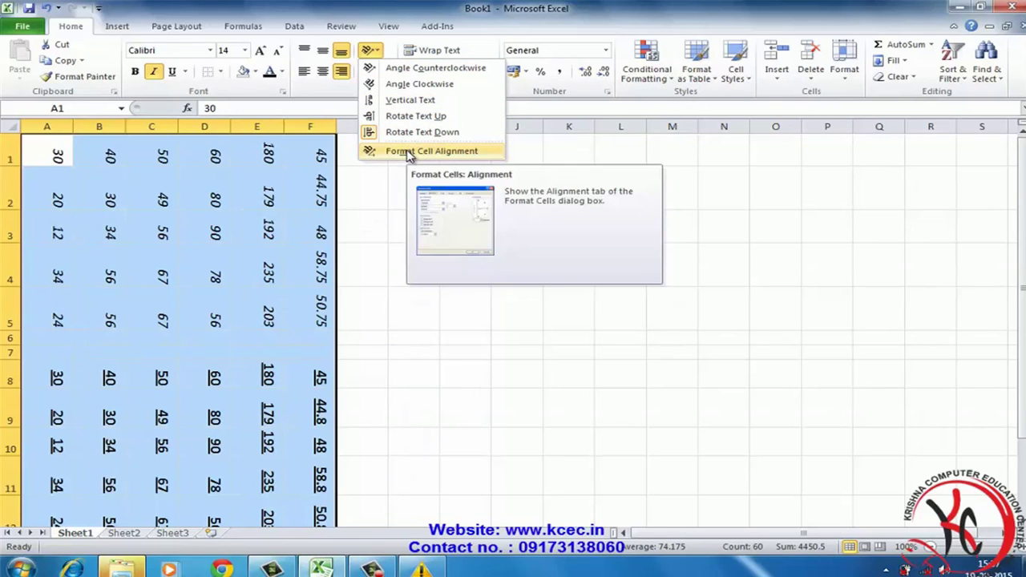
pyautogui.click(432, 153)
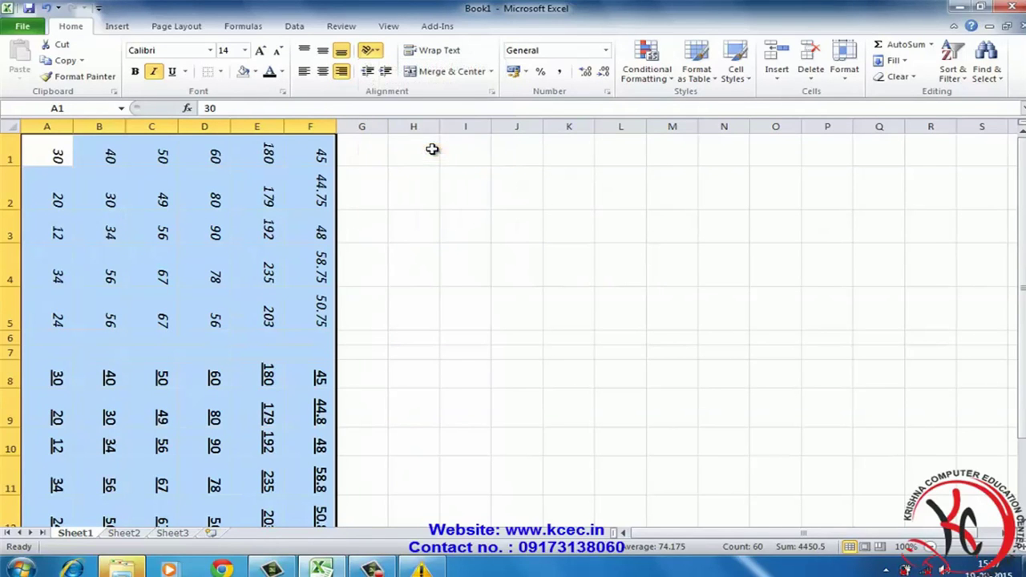
# Step: Set the text orientation to 0 degrees in Format Cells so numbers read horizontally
pyautogui.moveTo(360, 207)
pyautogui.mouseDown()
pyautogui.moveTo(567, 212)
pyautogui.moveTo(691, 200)
pyautogui.mouseUp()
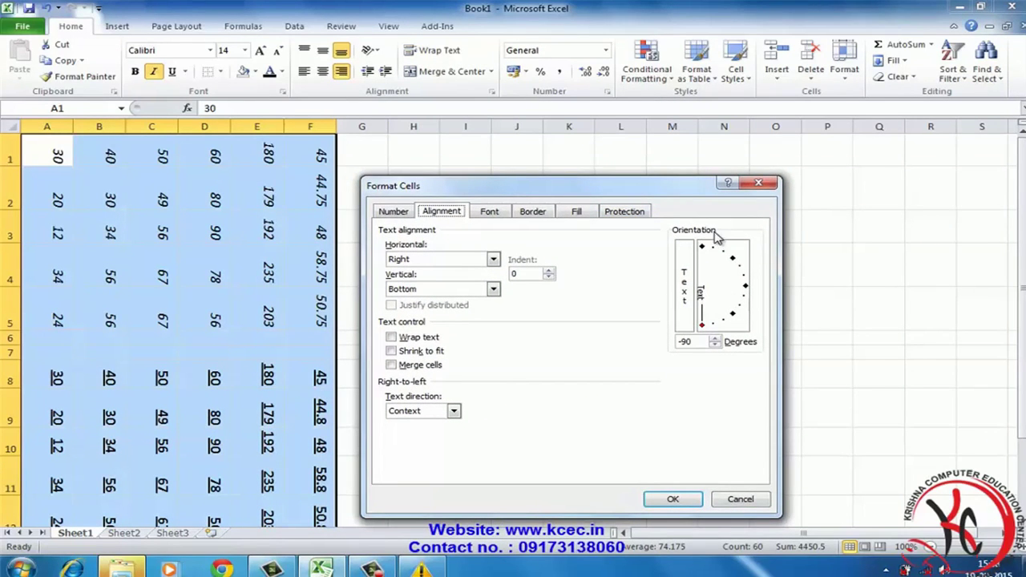
pyautogui.click(746, 288)
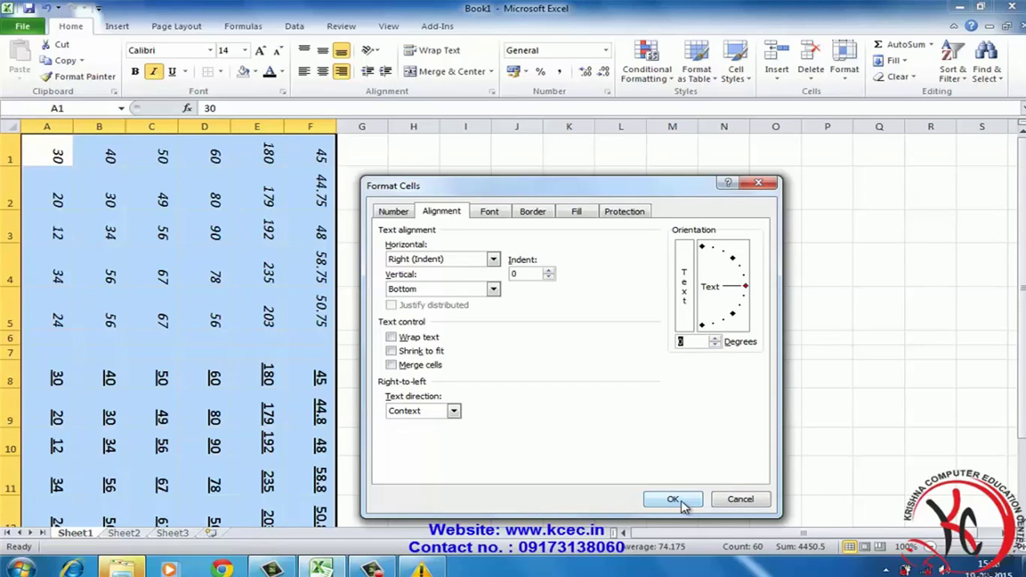
pyautogui.click(681, 502)
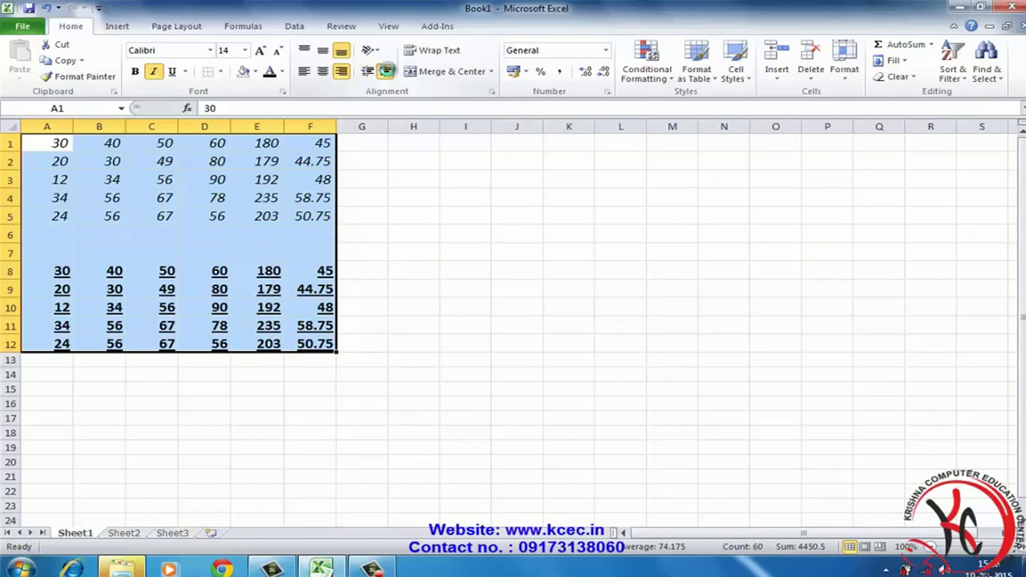
# Step: Increase the numbers' indent eight steps away from the right cell edge
pyautogui.click(388, 72)
pyautogui.click(389, 72)
pyautogui.click(388, 72)
pyautogui.click(388, 72)
pyautogui.click(388, 72)
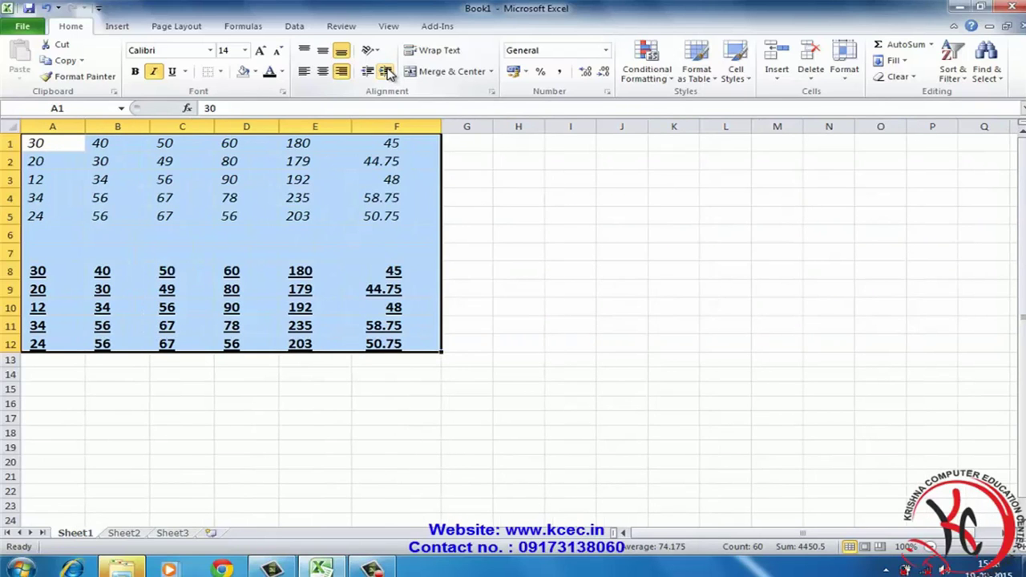
pyautogui.click(388, 72)
pyautogui.click(388, 72)
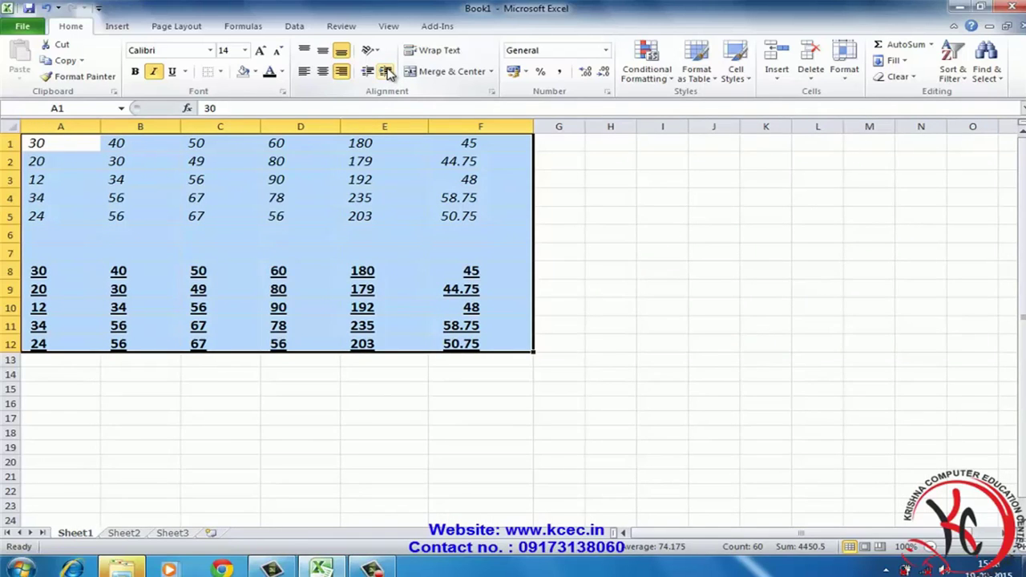
pyautogui.click(388, 72)
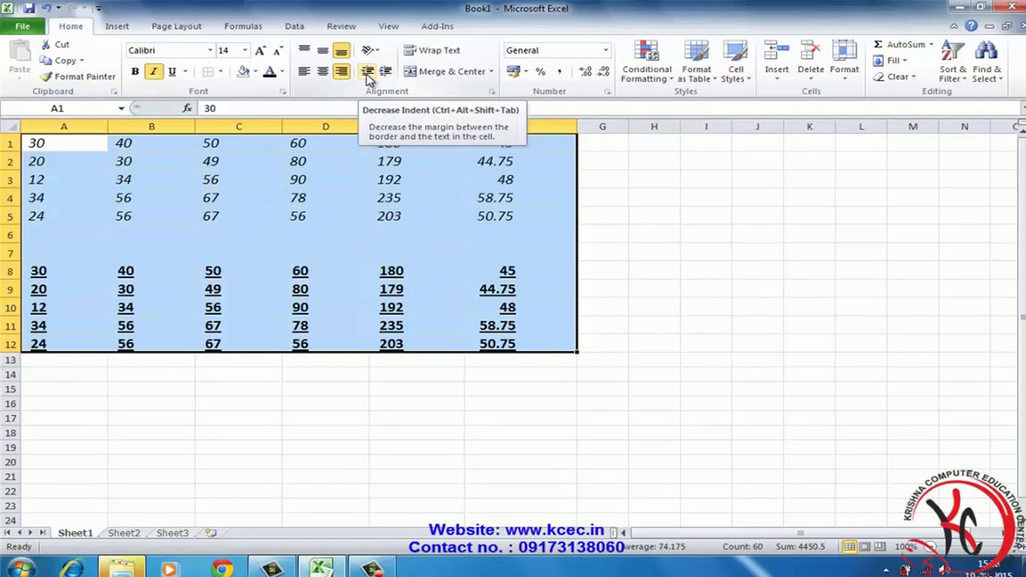
# Step: Decrease the indent seven steps, bringing the numbers back toward the edge
pyautogui.click(369, 74)
pyautogui.click(368, 73)
pyautogui.click(368, 74)
pyautogui.click(368, 74)
pyautogui.click(368, 74)
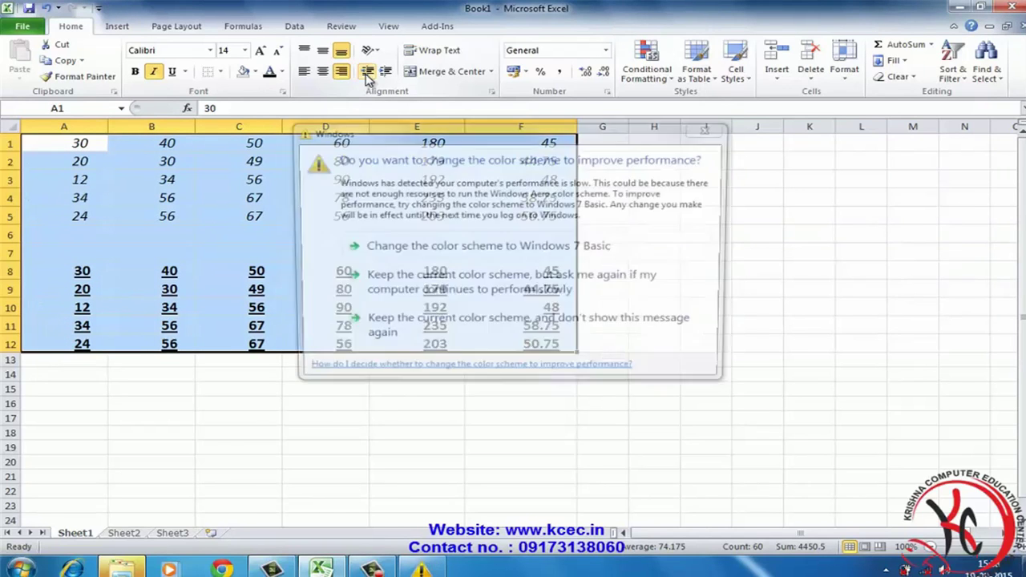
pyautogui.click(368, 74)
pyautogui.click(368, 74)
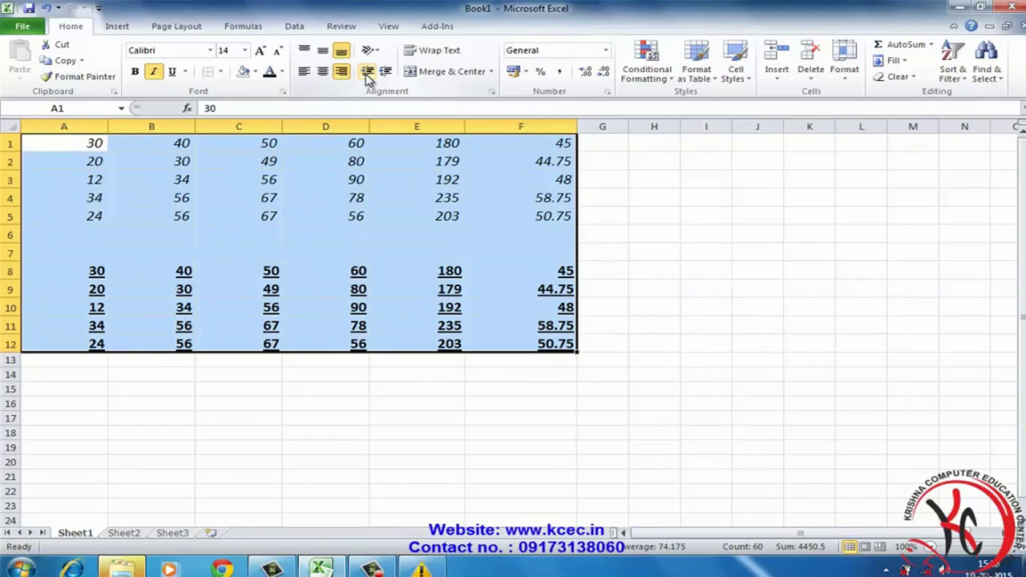
# Step: Indent the numbers further again, then reduce them to one indent step from the edge
pyautogui.click(388, 72)
pyautogui.click(388, 73)
pyautogui.click(388, 73)
pyautogui.click(389, 73)
pyautogui.click(389, 73)
pyautogui.click(389, 73)
pyautogui.click(388, 73)
pyautogui.click(370, 73)
pyautogui.click(371, 73)
pyautogui.click(374, 72)
pyautogui.click(374, 72)
pyautogui.click(373, 72)
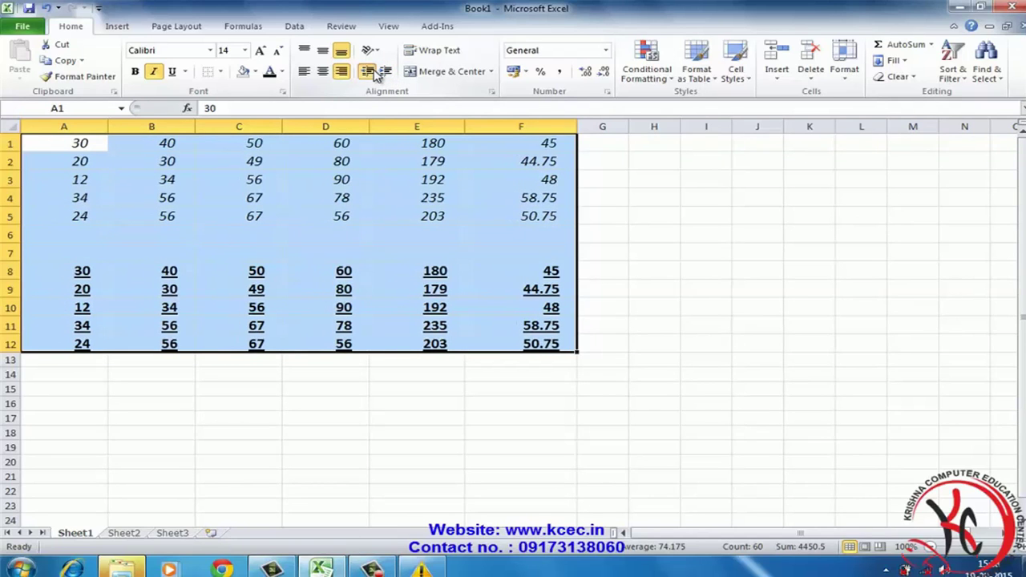
pyautogui.click(374, 72)
pyautogui.click(374, 72)
pyautogui.click(374, 72)
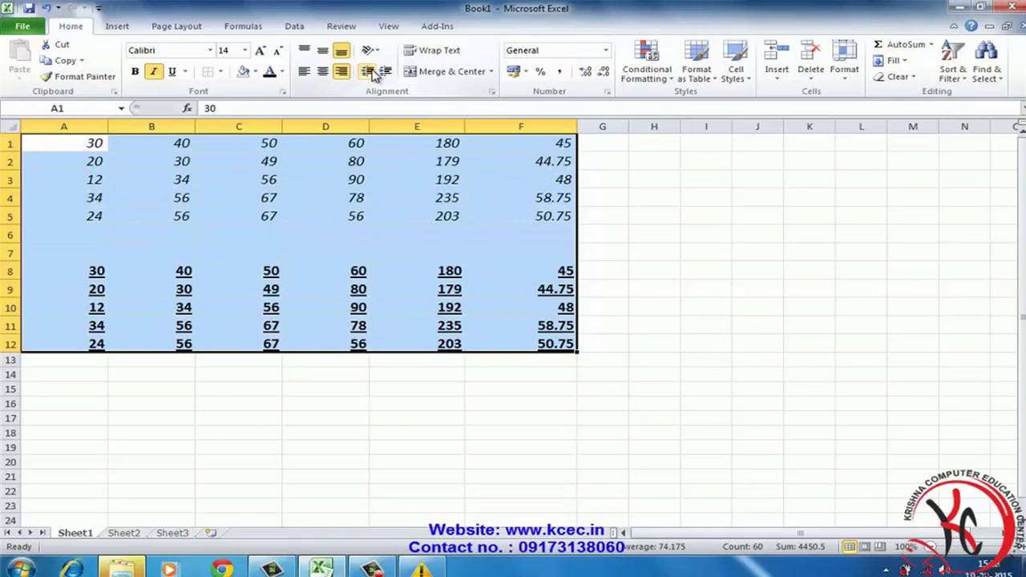